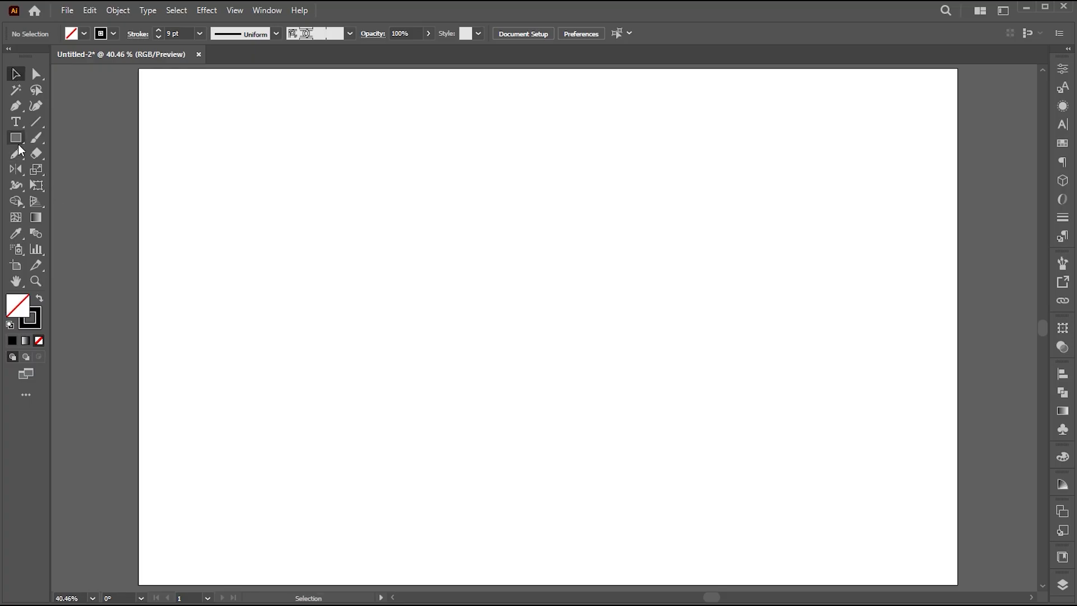
- Create a 400 × 200 px rectangle near the centre of the artboard
left_click(471, 258)
type("400")
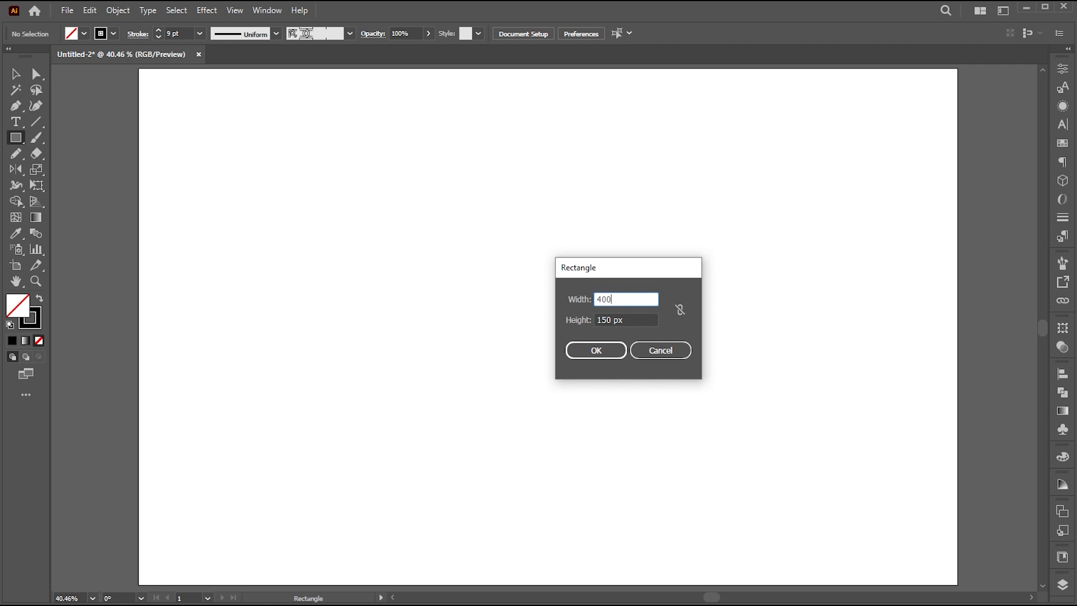
key("Tab")
type("200")
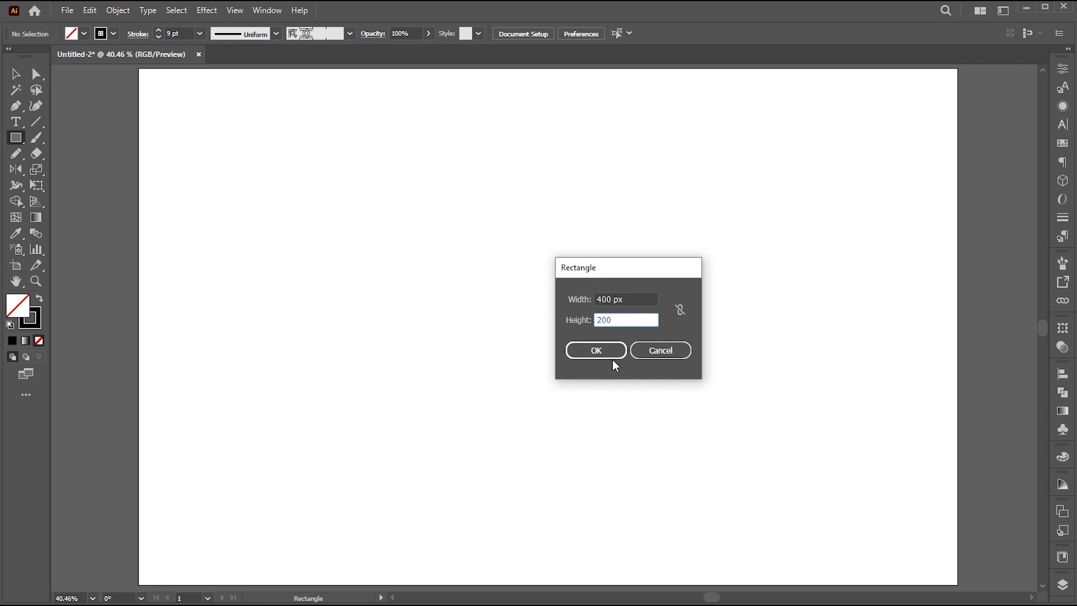
left_click(617, 353)
key("v")
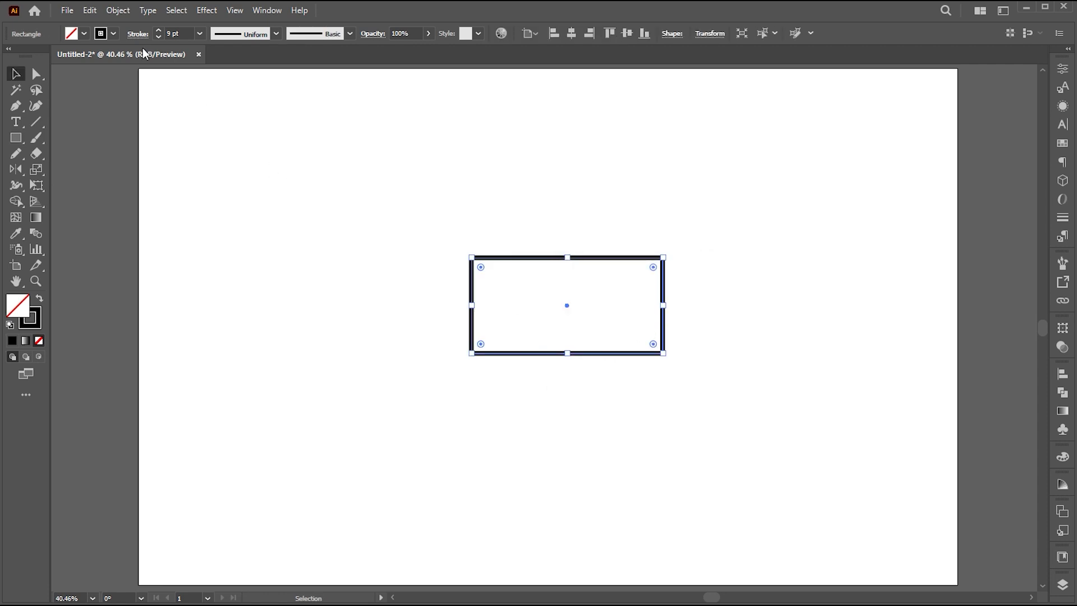
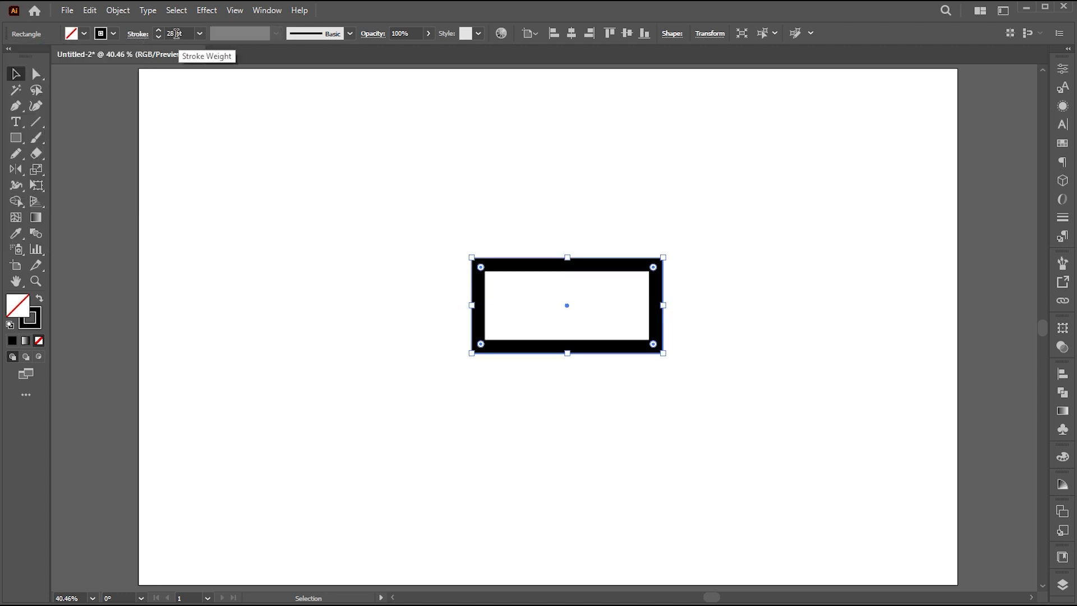
scroll(176, 34, "up", 7)
scroll(176, 34, "up", 8)
scroll(176, 34, "up", 3)
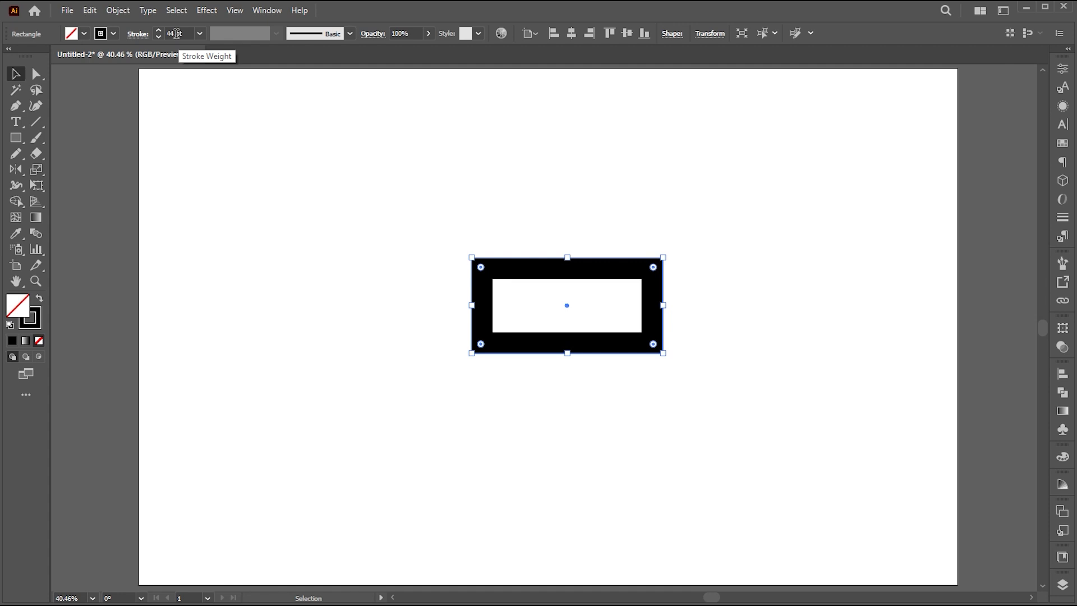
- Drag the thick rectangle's corner widget to full radius, making a pill-shaped ring
left_click(718, 225)
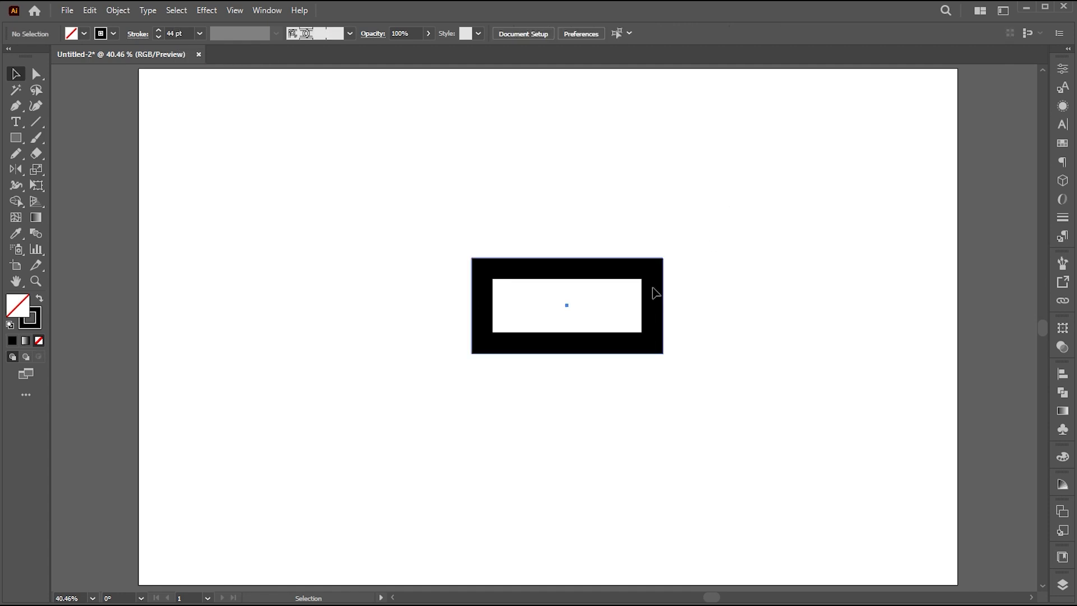
left_click(653, 294)
key("a")
left_click_drag(653, 266, 604, 336)
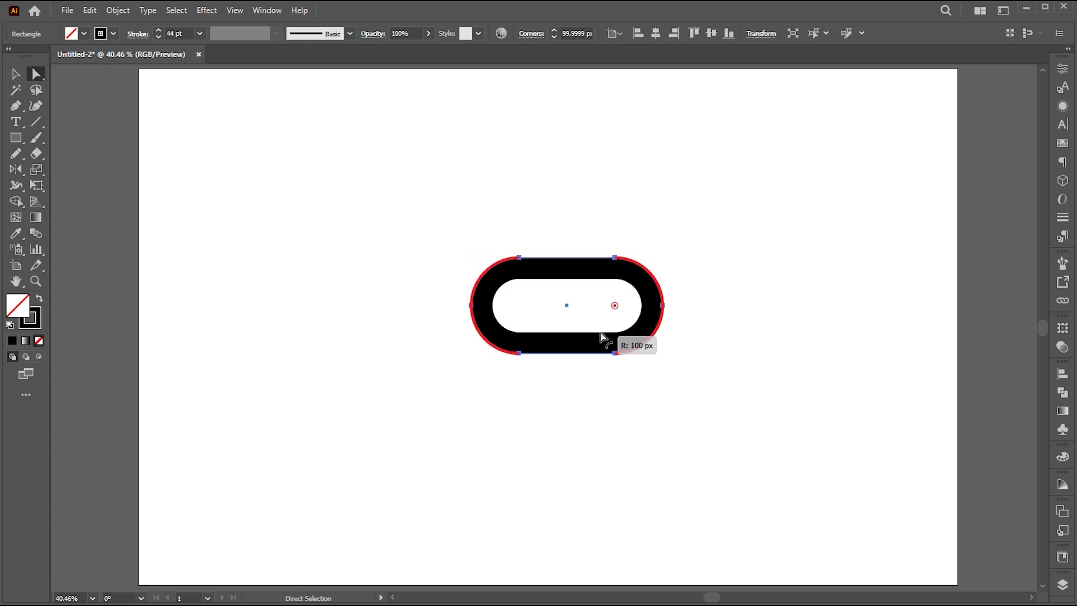
key("v")
left_click(675, 293)
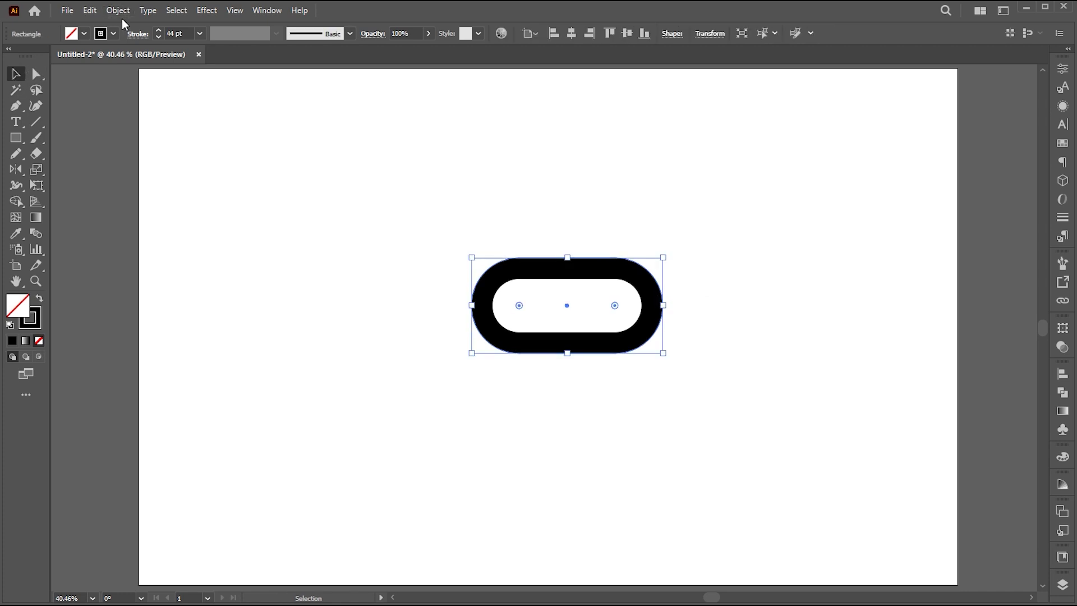
left_click(119, 10)
- Expand the pill and erase its left half, leaving a D-shaped arc moved up-left
left_click(175, 200)
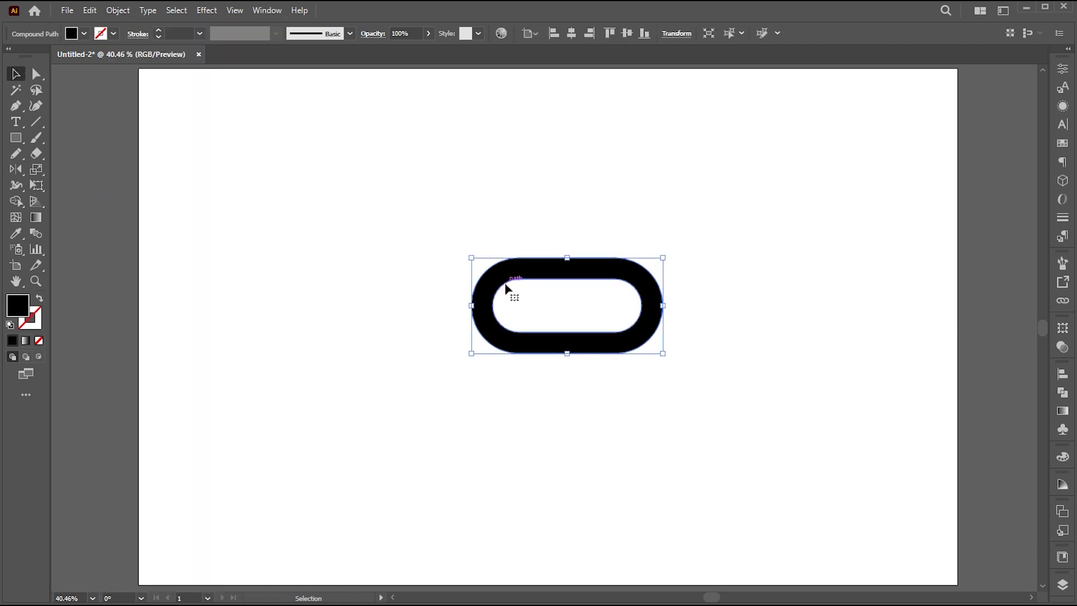
left_click(36, 155)
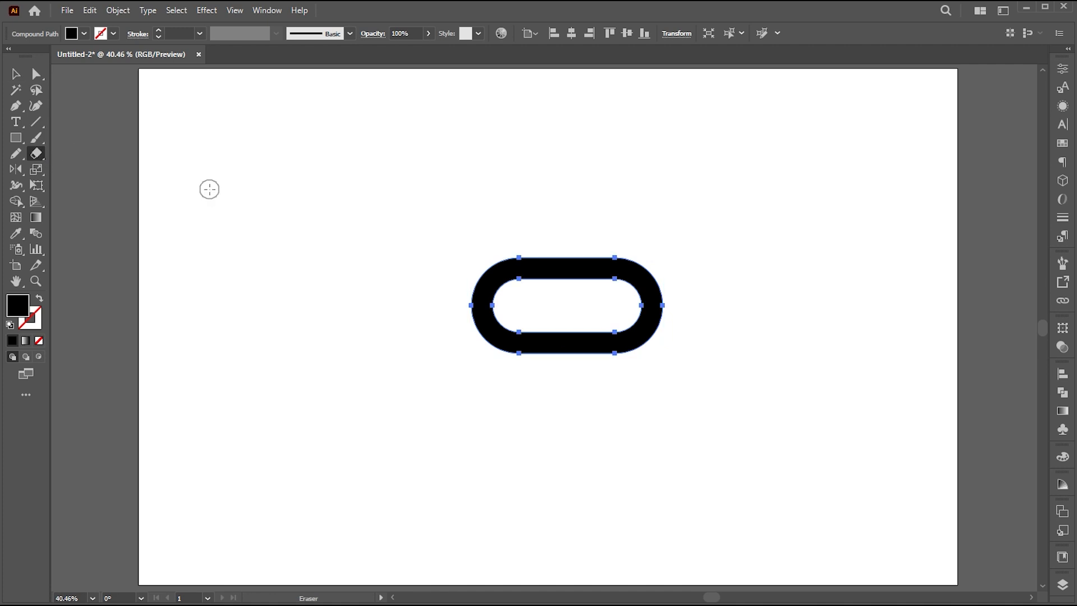
left_click_drag(304, 170, 566, 453, "alt")
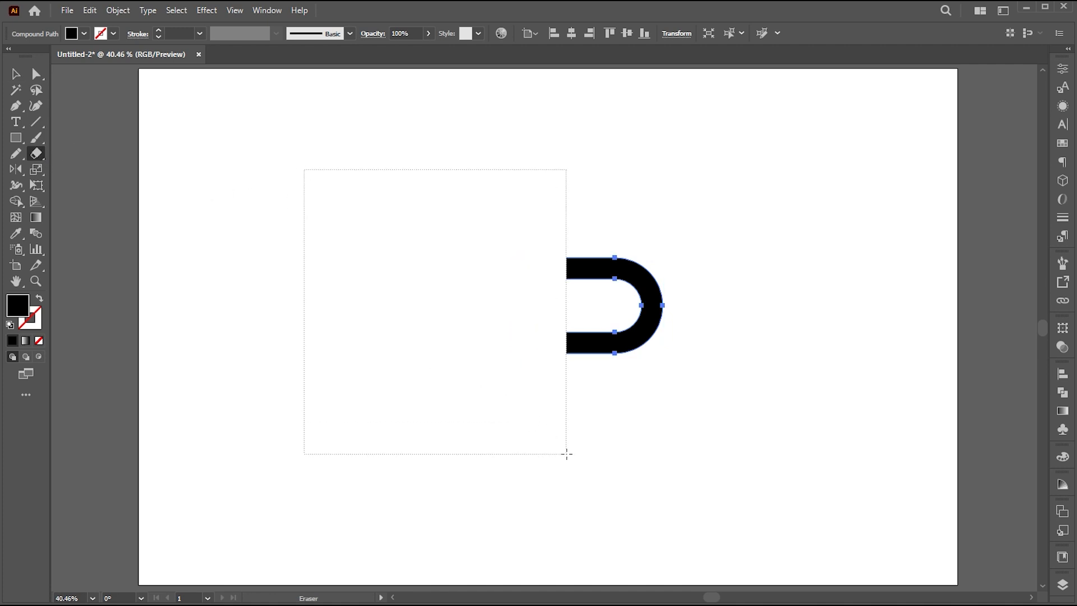
key("v")
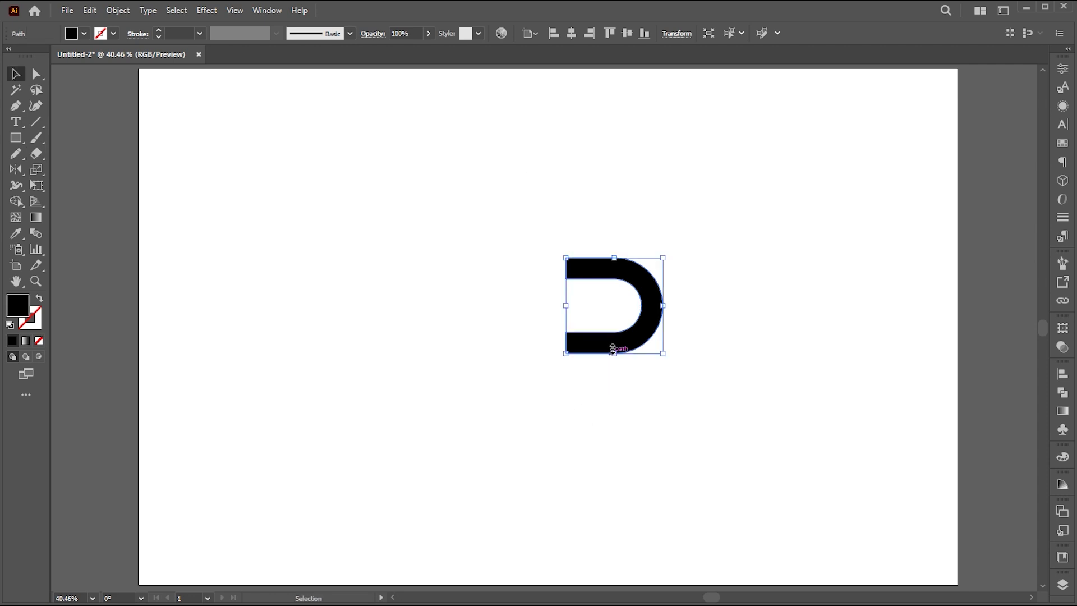
mouse_move(648, 335)
left_mouse_down()
mouse_move(411, 273)
mouse_move(527, 274)
left_mouse_up()
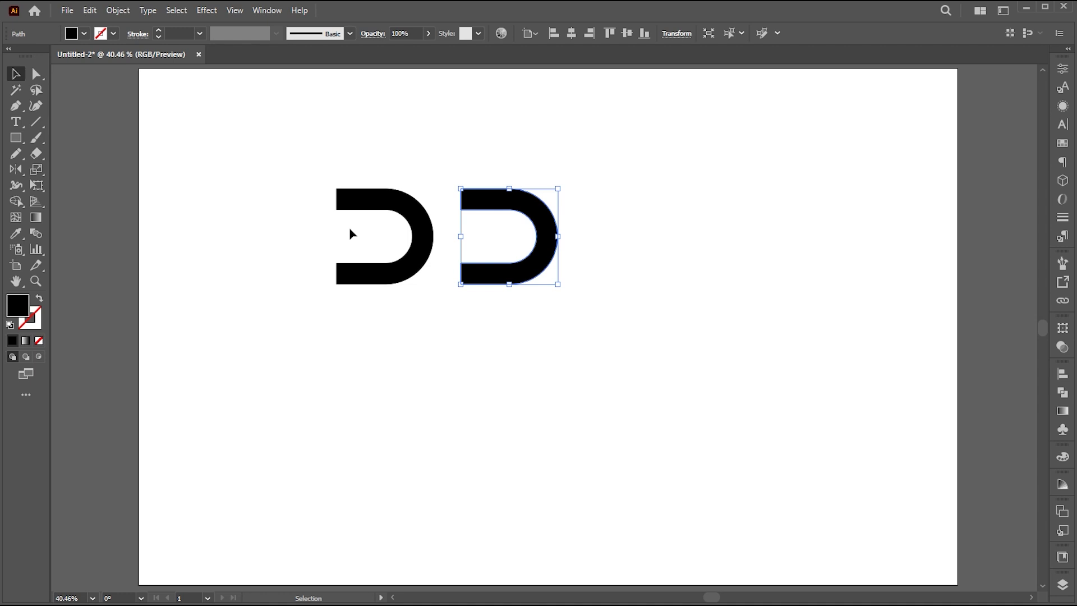
- Mirror a copy of the D shape vertically and overlap it with the first half
left_click(15, 169)
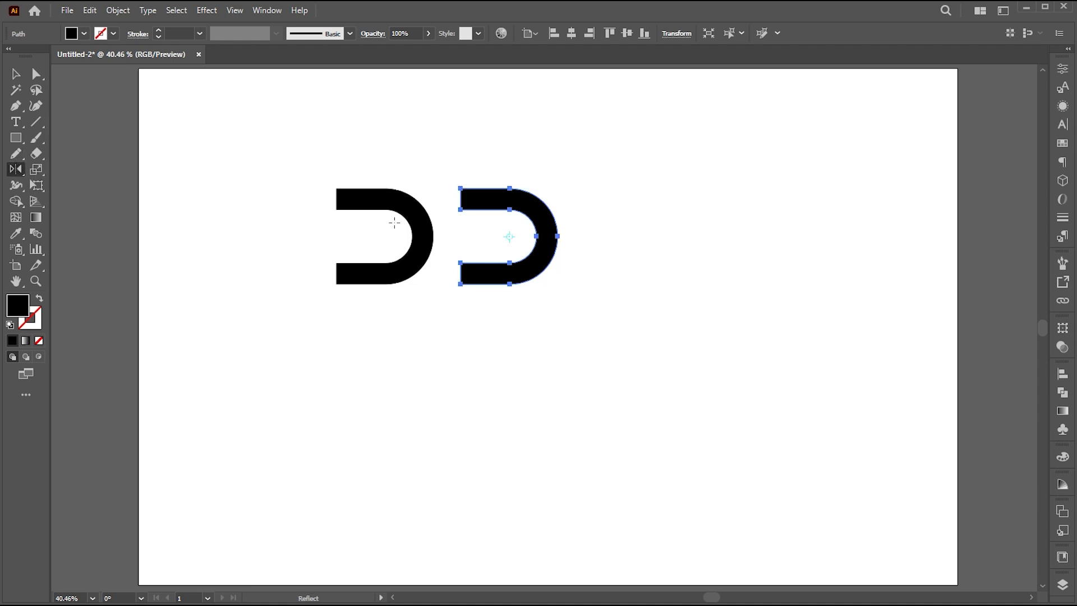
key("Return")
left_click(636, 410)
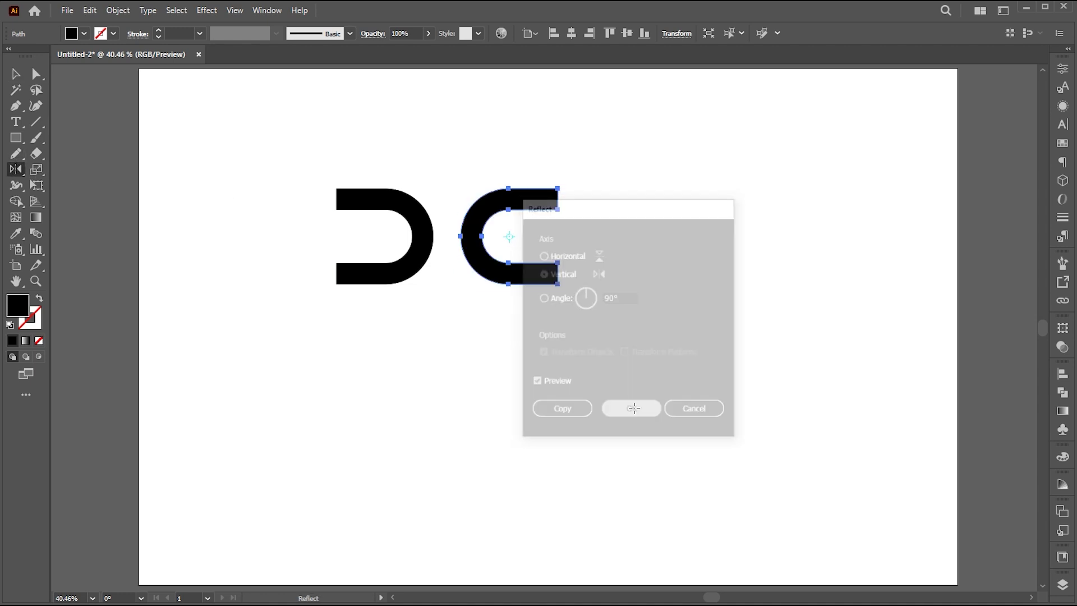
key("v")
left_click_drag(531, 272, 438, 280)
left_click_drag(547, 150, 273, 345)
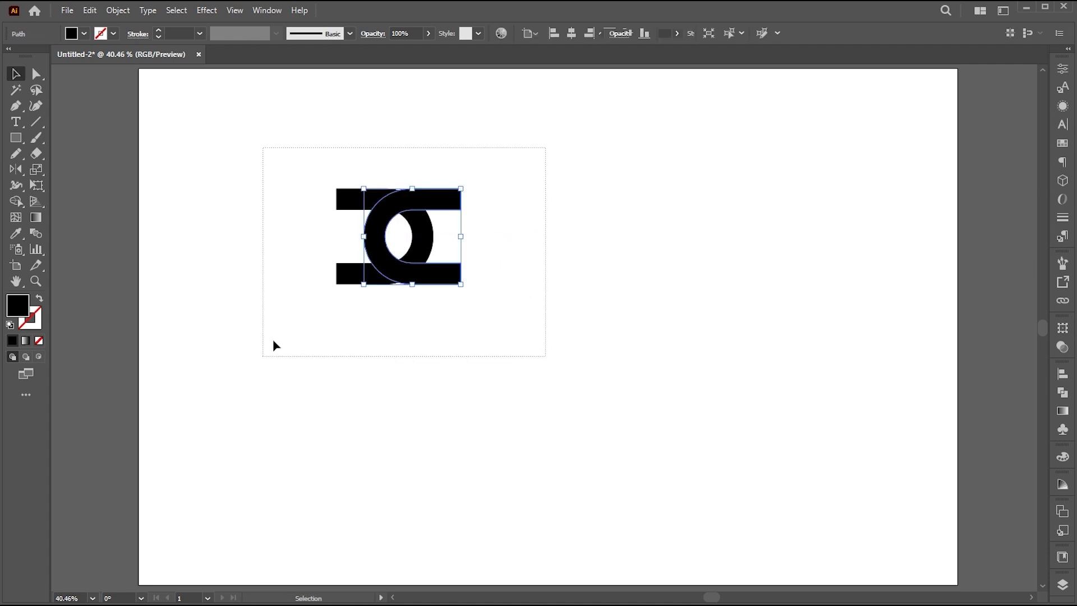
- Swap fill and stroke so both halves become outlines with a 13 pt stroke
left_click(37, 298)
scroll(178, 26, "up", 2)
scroll(177, 26, "up", 3)
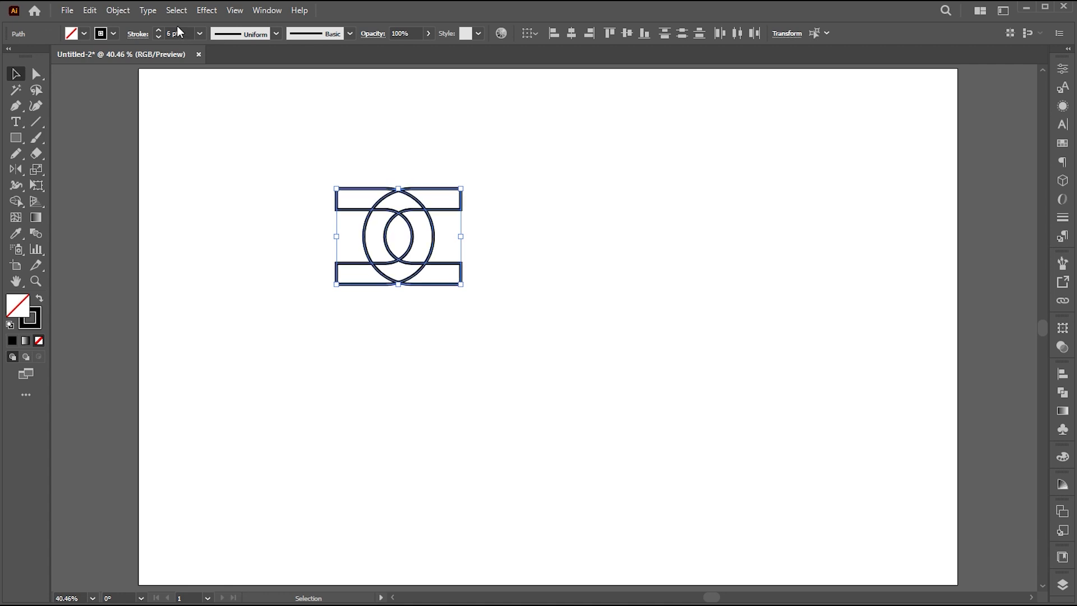
scroll(176, 27, "up", 2)
scroll(175, 29, "up", 2)
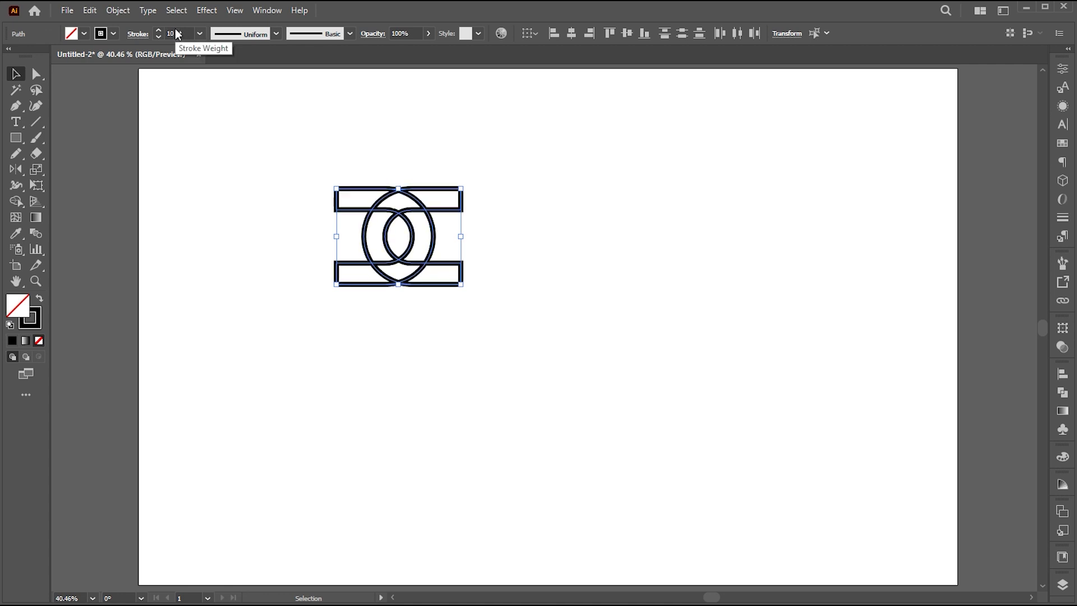
left_click(700, 278)
left_click_drag(607, 174, 312, 284)
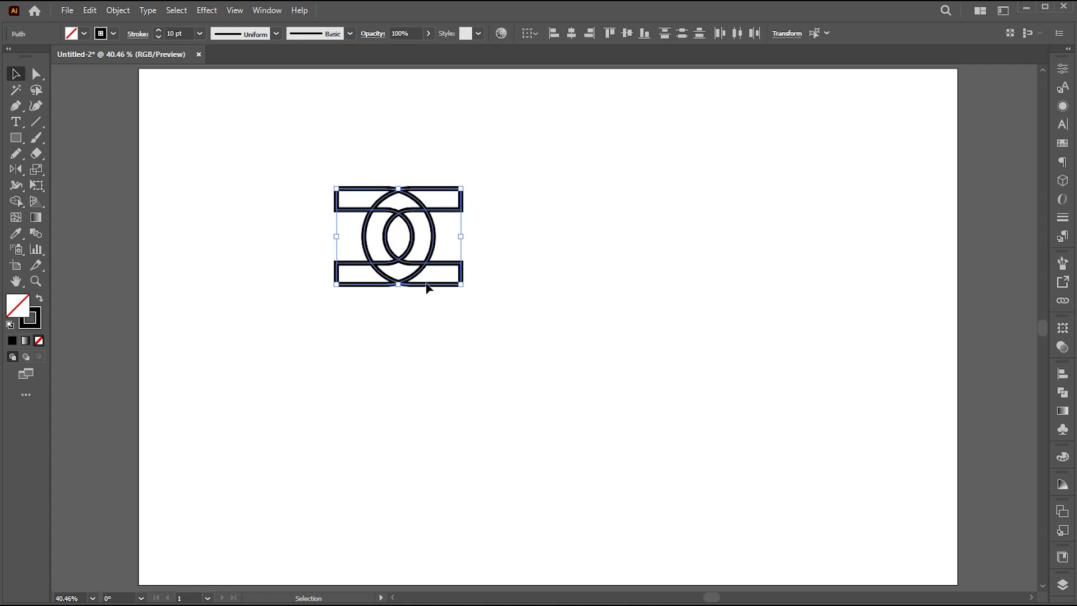
scroll(427, 286, "up", 3)
scroll(179, 33, "up", 1)
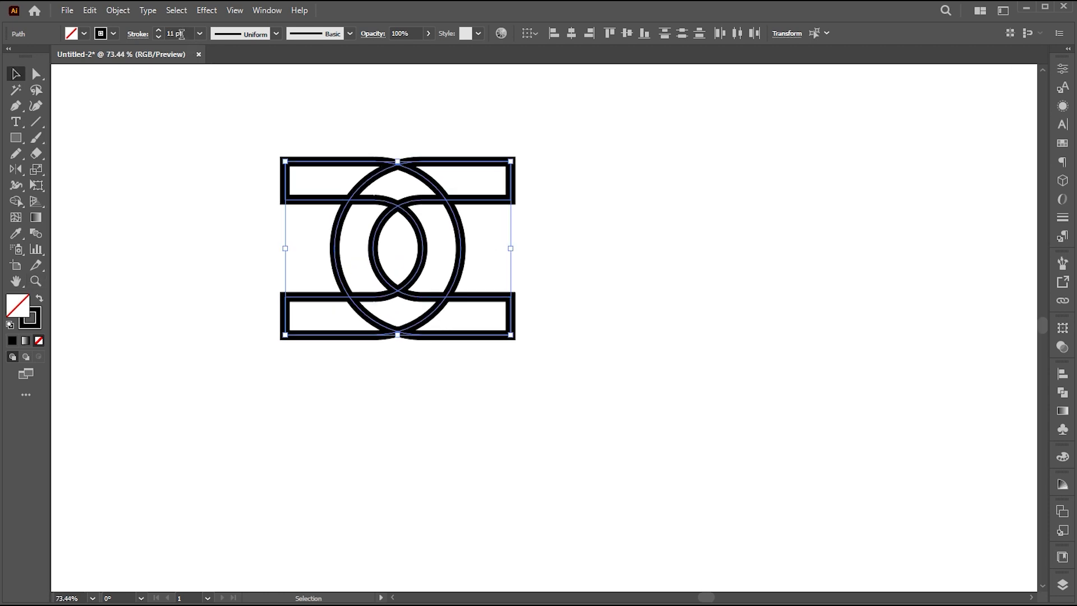
scroll(183, 33, "up", 1)
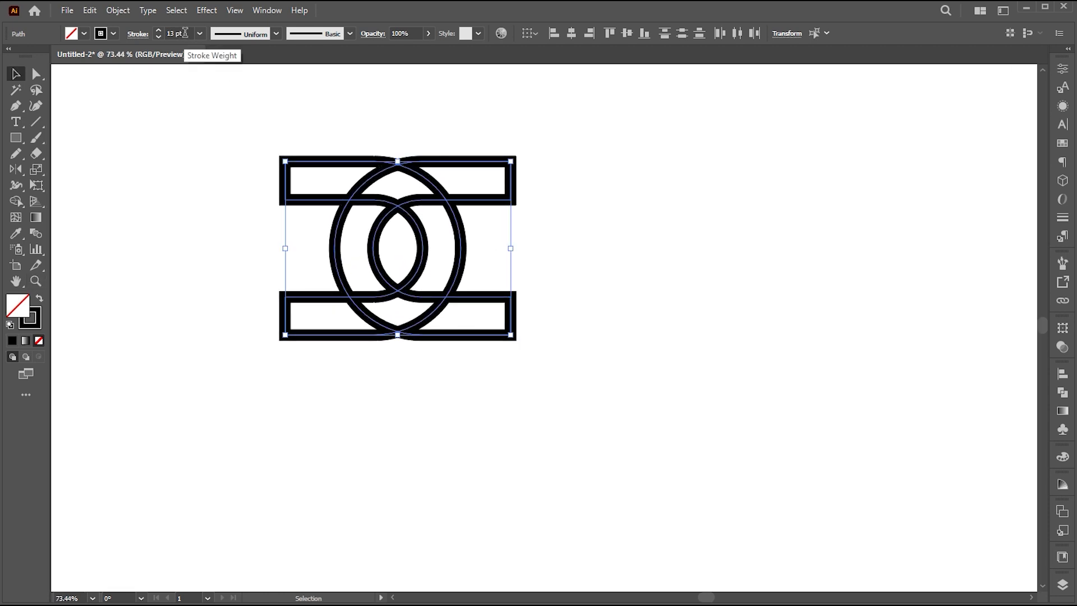
left_click_drag(637, 126, 215, 398)
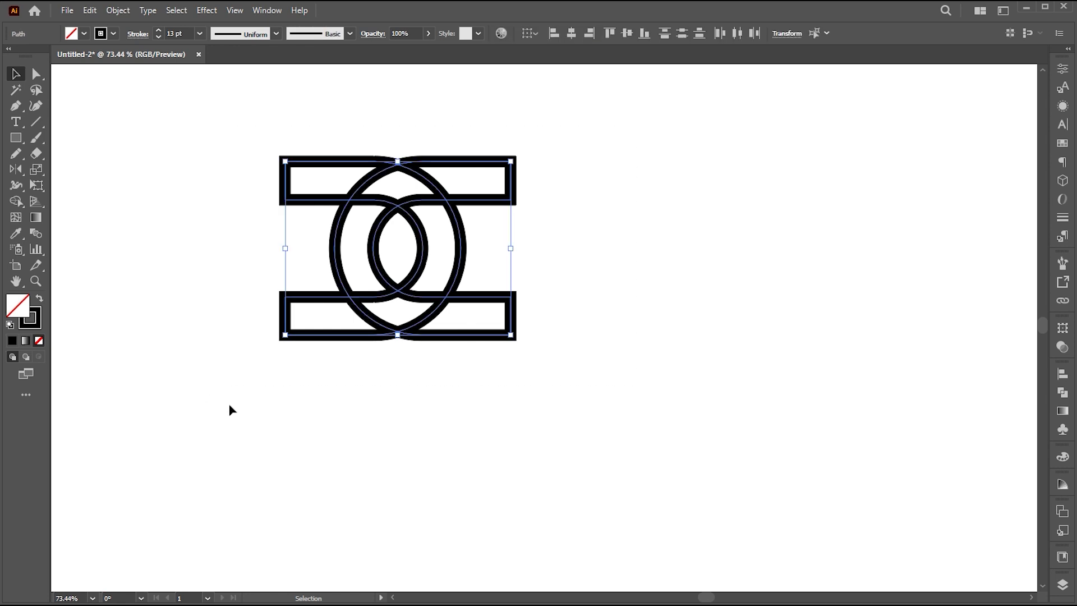
- Use Shape Builder to merge the top, bottom and bottom-right crossing regions into interlaced pieces
key("shift+m")
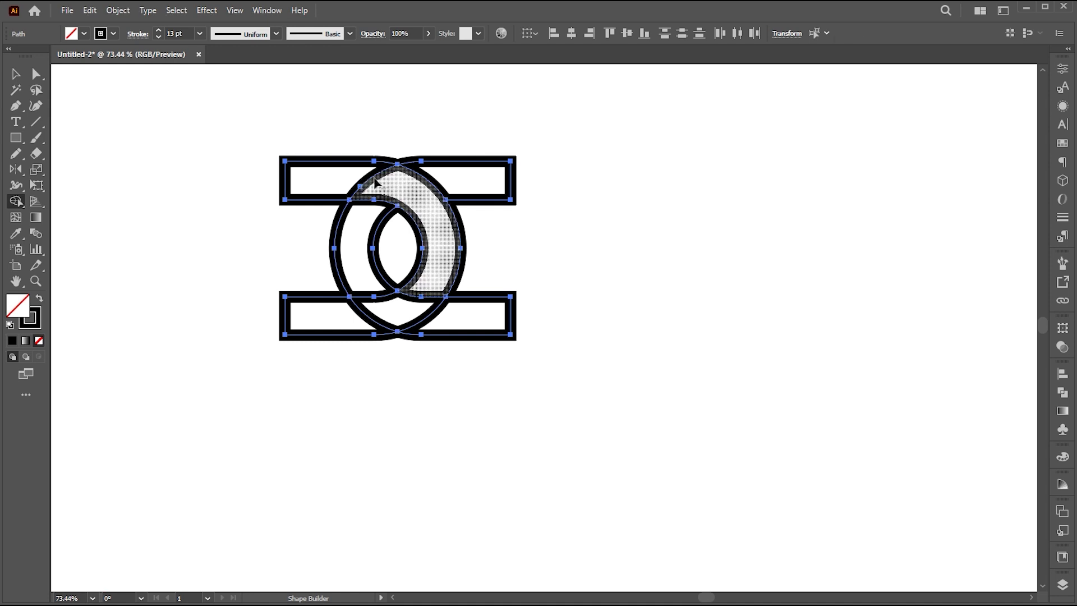
left_click_drag(374, 181, 360, 180)
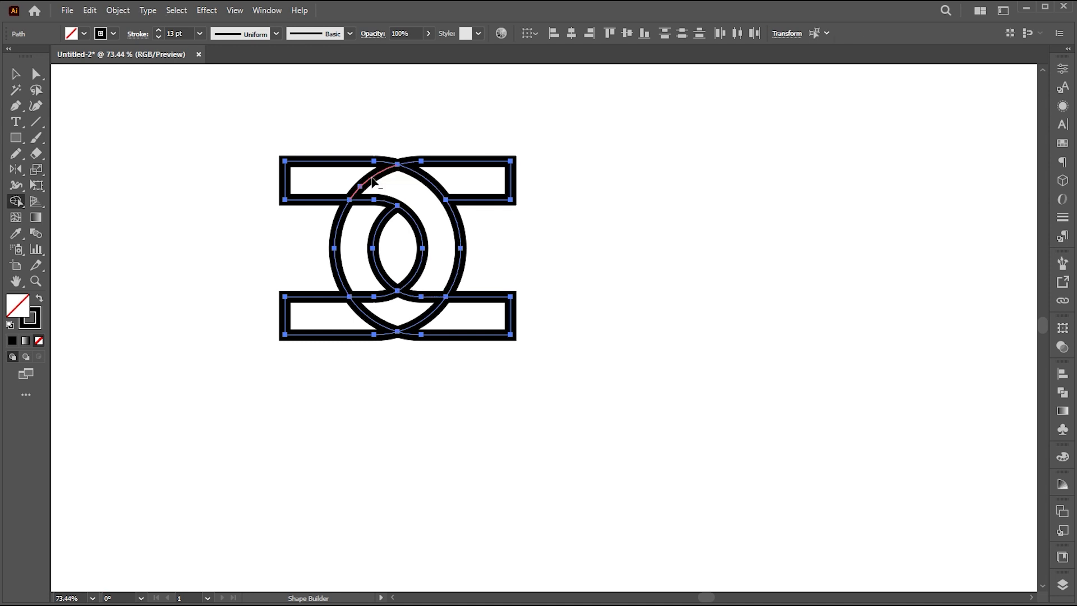
left_click(435, 330)
left_click_drag(350, 297, 396, 300)
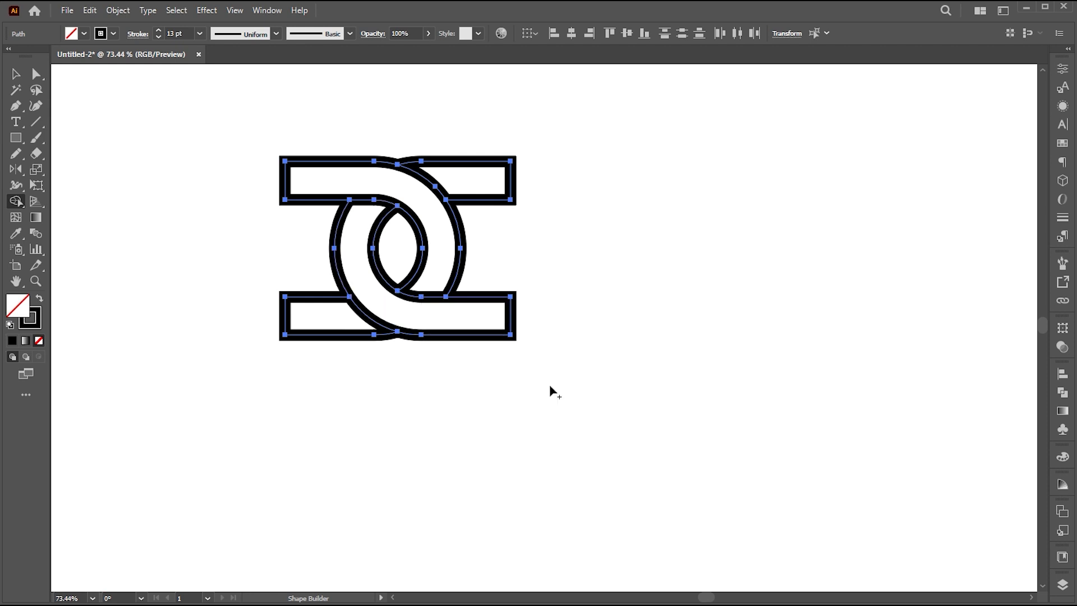
key("v")
left_click_drag(608, 414, 298, 155)
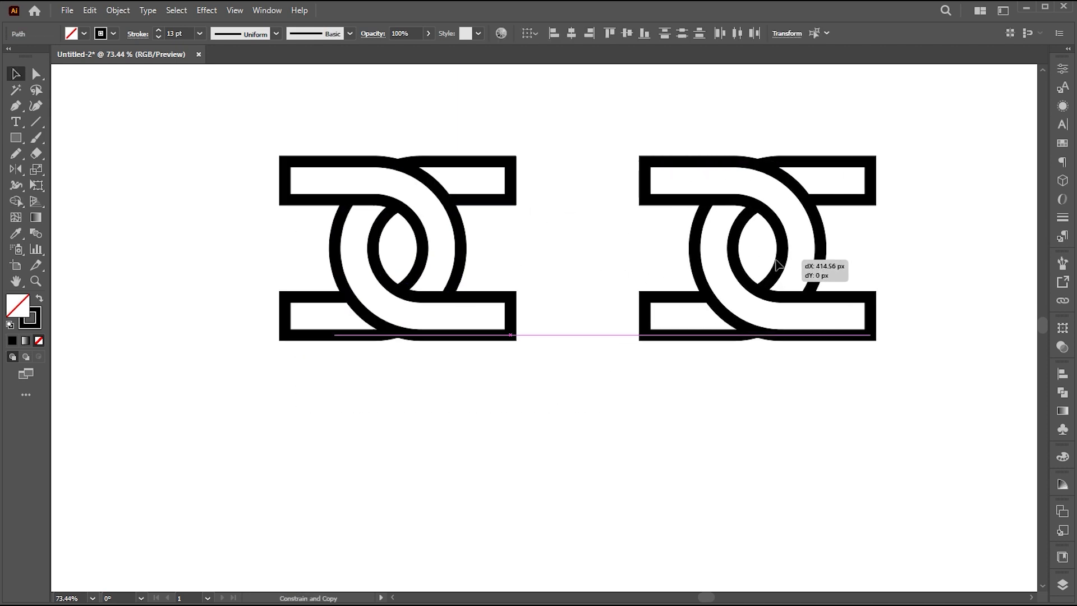
- Duplicate the chain link to the right and delete the left link's top bar end cap
left_click_drag(421, 237, 782, 236, "alt")
left_click(38, 74)
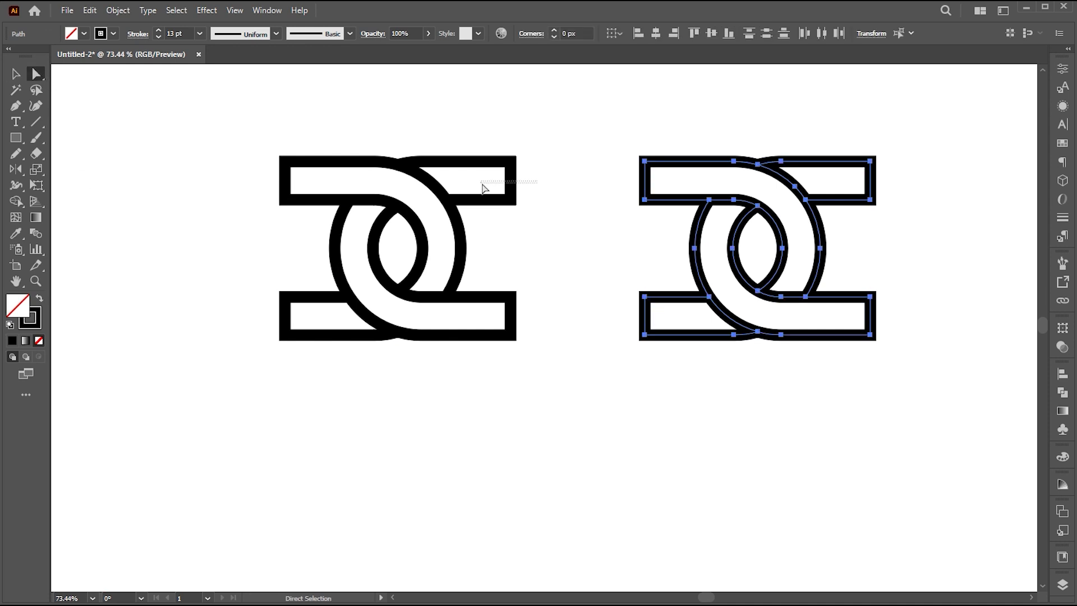
left_click_drag(486, 191, 292, 186)
key("Delete")
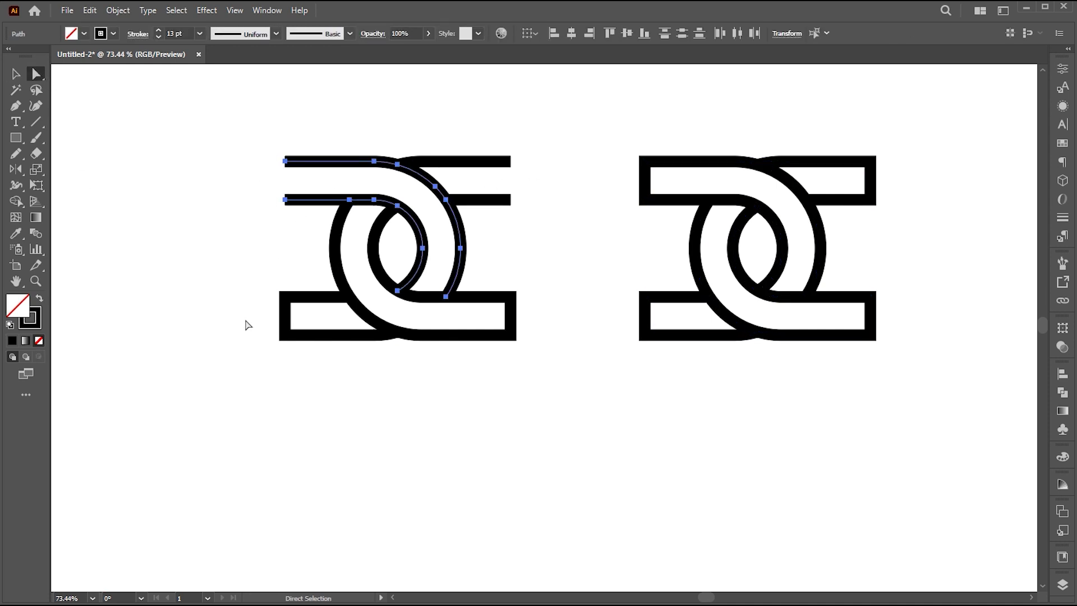
- Delete the bottom and right end caps, leaving open strands
left_click_drag(270, 324, 295, 315)
key("Delete")
left_click_drag(516, 323, 513, 328)
key("Delete")
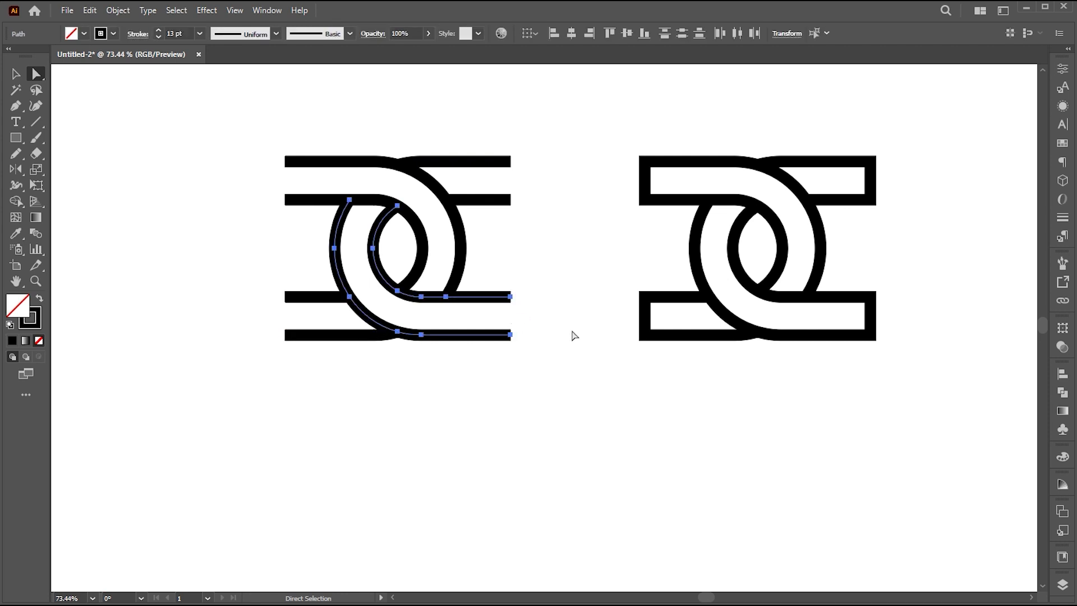
left_click(567, 301)
key("v")
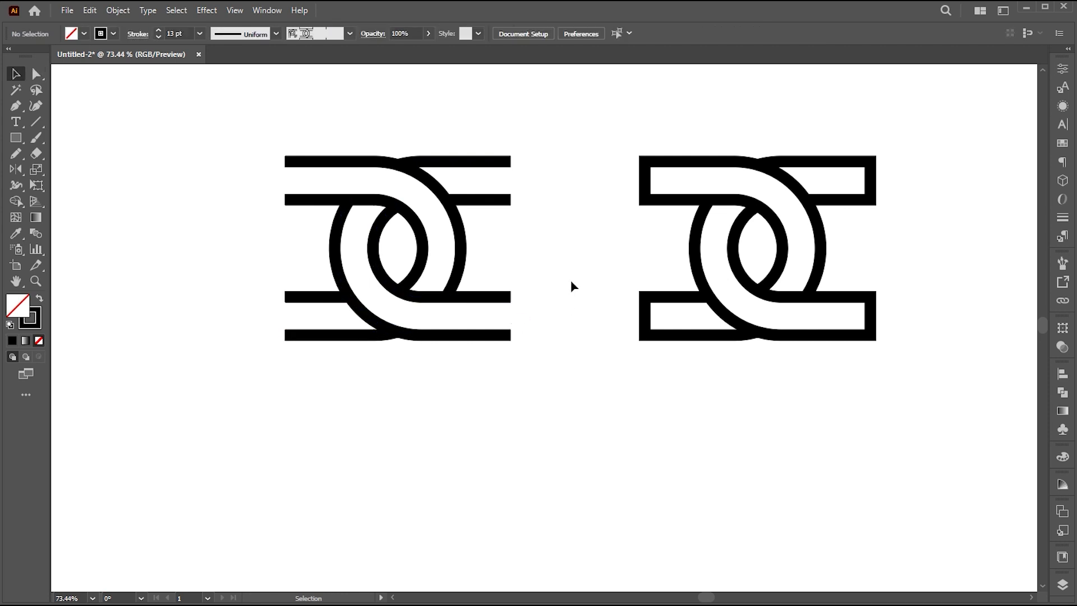
- Expand the right chain link with Object > Expand, then apply Pathfinder Divide
left_click_drag(591, 149, 930, 368)
left_click(117, 10)
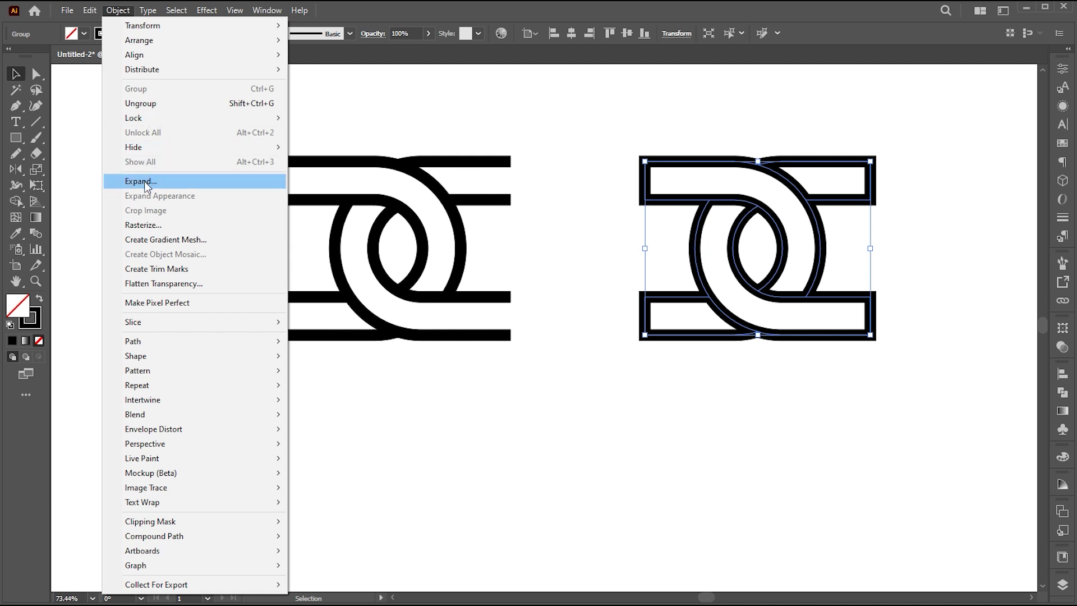
left_click(144, 180)
key("Return")
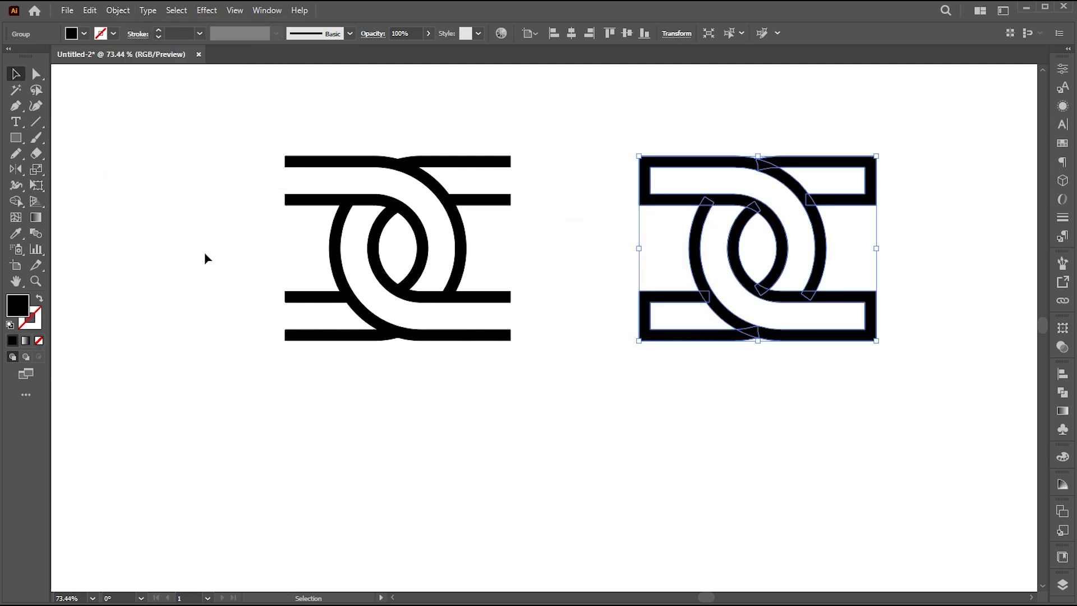
left_click(1062, 393)
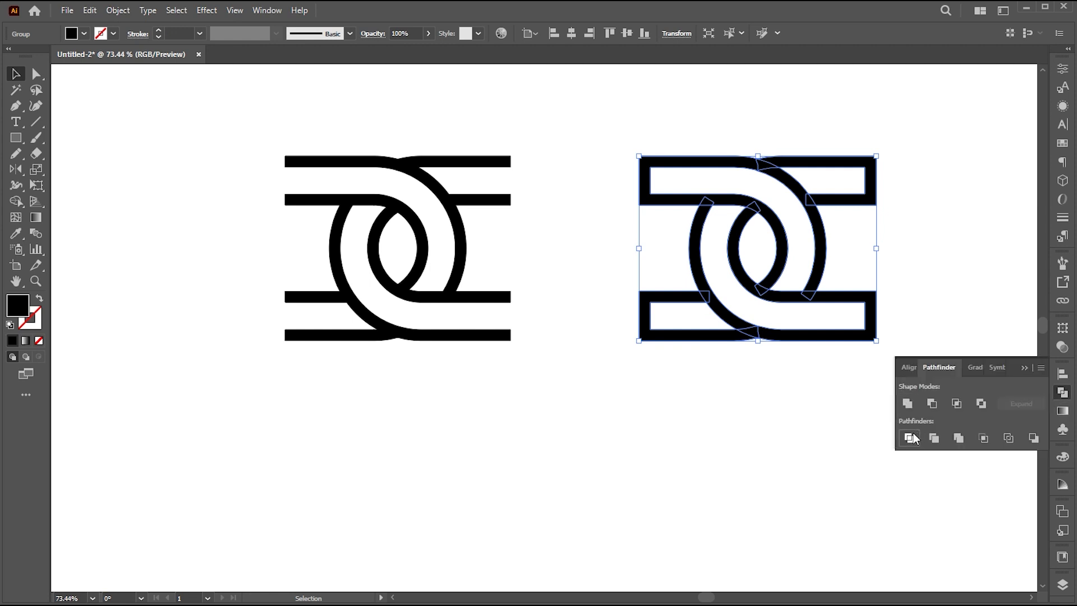
left_click(912, 436)
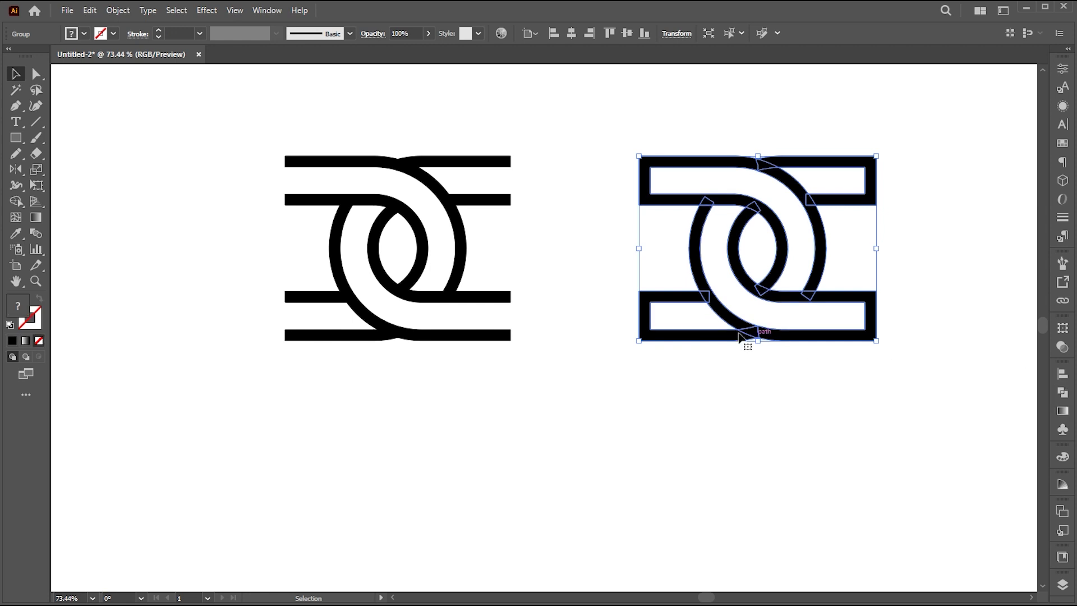
- In isolation mode, Magic Wand-select and delete the black outline pieces, then exit isolation
double_click(714, 303)
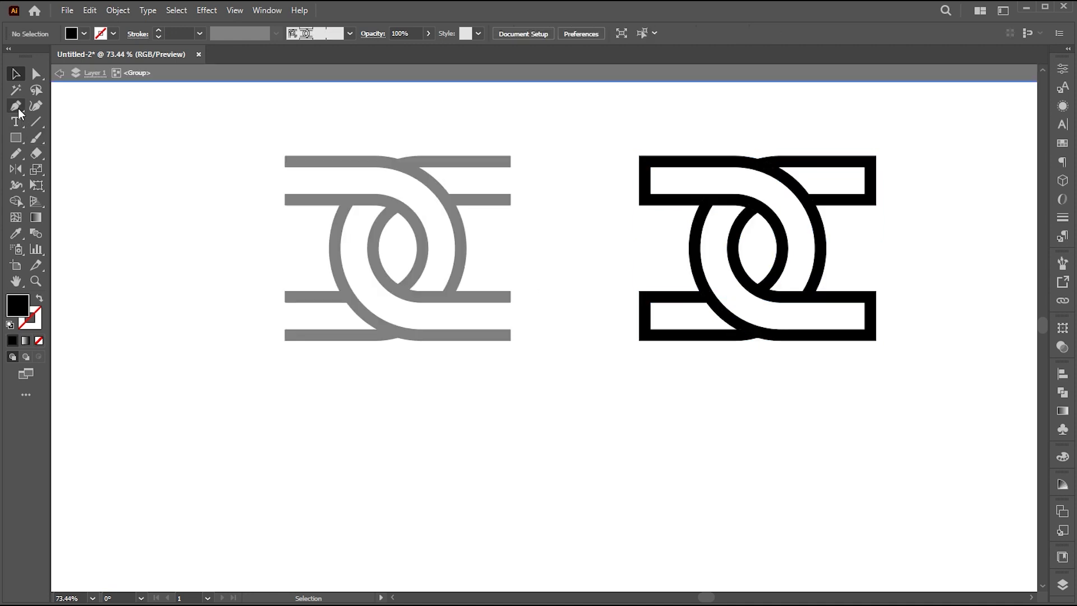
left_click(16, 95)
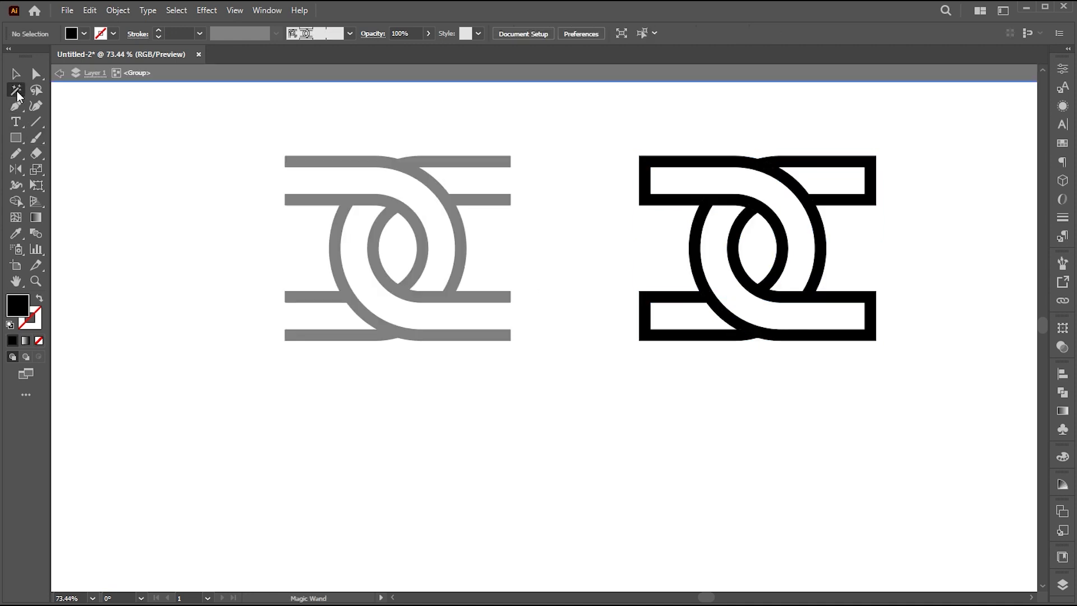
left_click(707, 197)
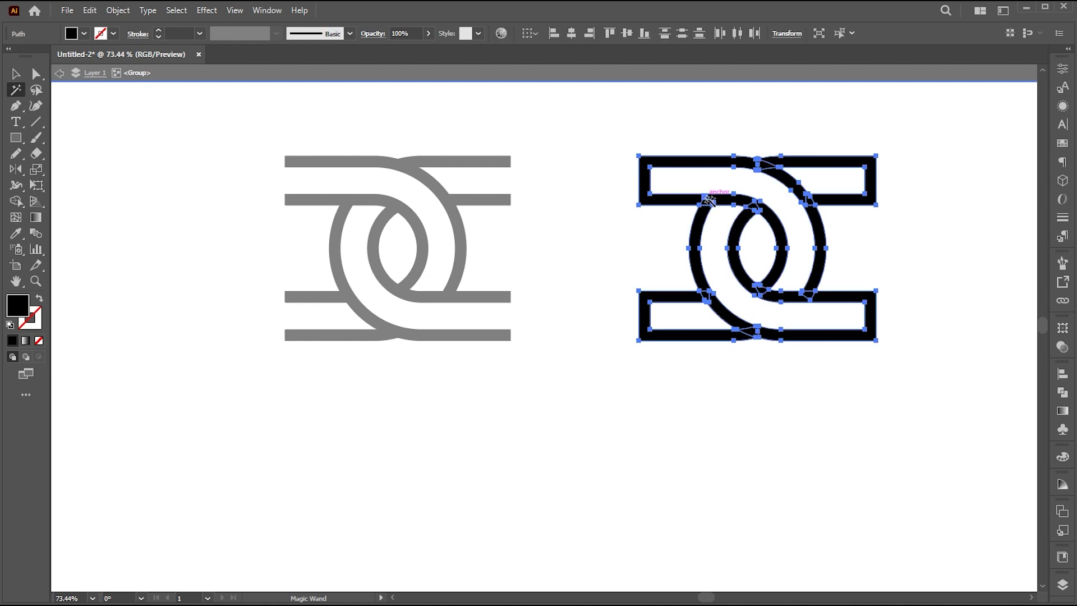
key("Delete")
key("v")
double_click(908, 203)
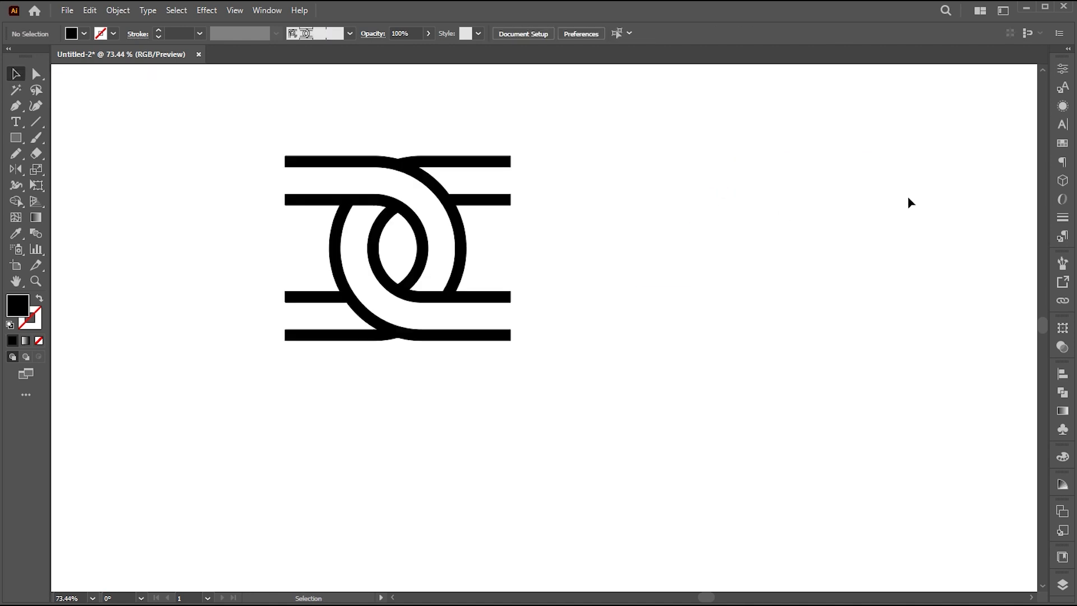
- Fill the remaining right link pieces with black
left_click_drag(947, 137, 669, 392)
left_click(14, 340)
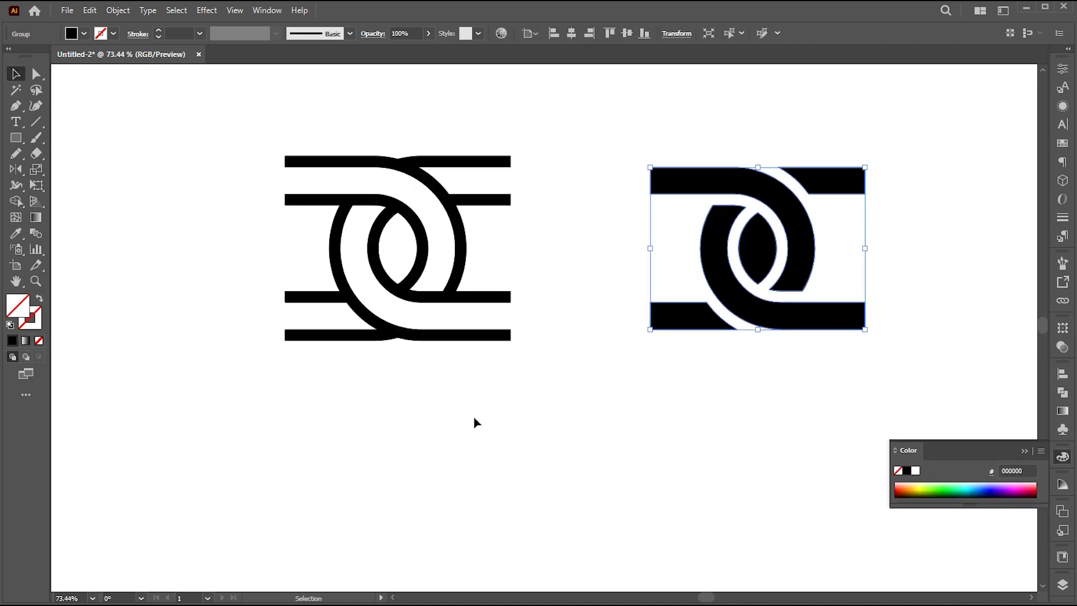
left_click(738, 342)
- Delete the inner lens shape from the solid link
left_click(769, 247)
key("a")
left_click(758, 253)
key("Delete")
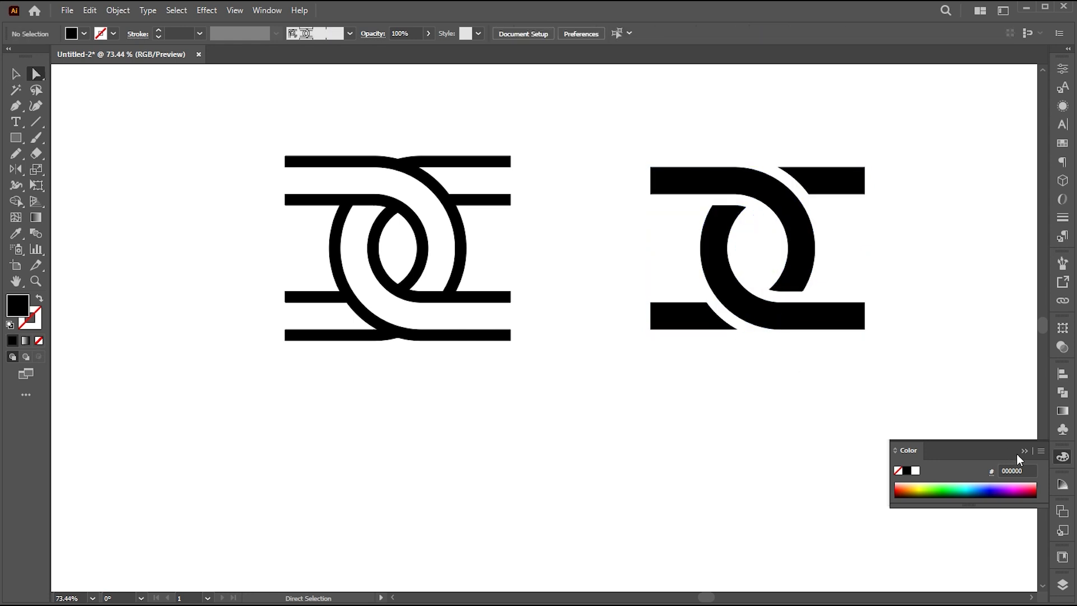
left_click(1018, 455)
key("ctrl+space")
mouse_move(683, 435)
left_mouse_down()
mouse_move(584, 404)
mouse_move(557, 342)
mouse_move(567, 370)
mouse_move(552, 368)
left_mouse_up()
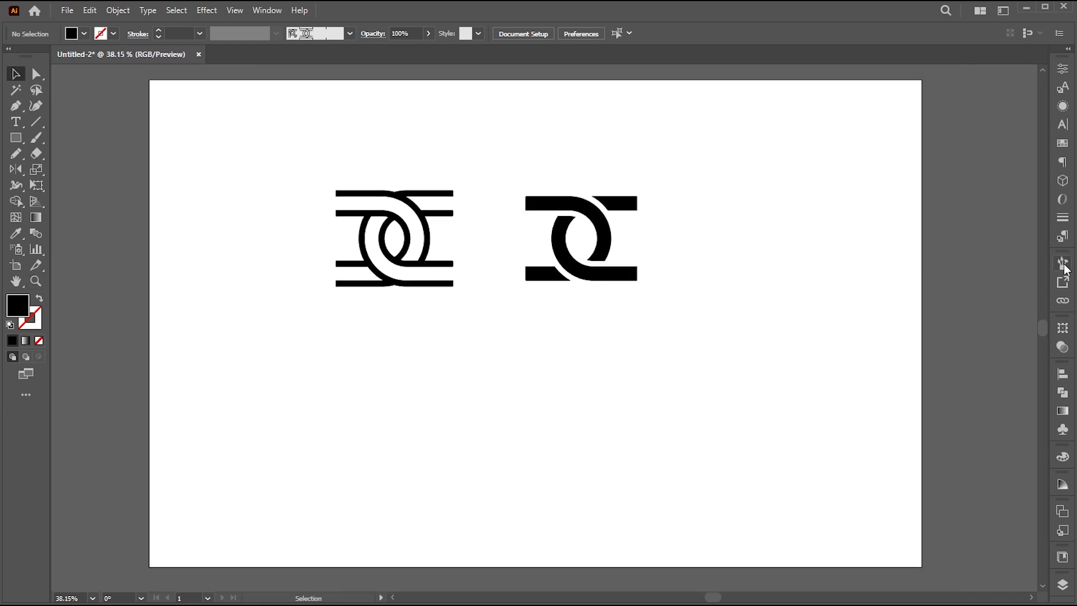
- Drag the solid link into the Brushes panel as a Pattern Brush with Tints colorization
left_click(267, 12)
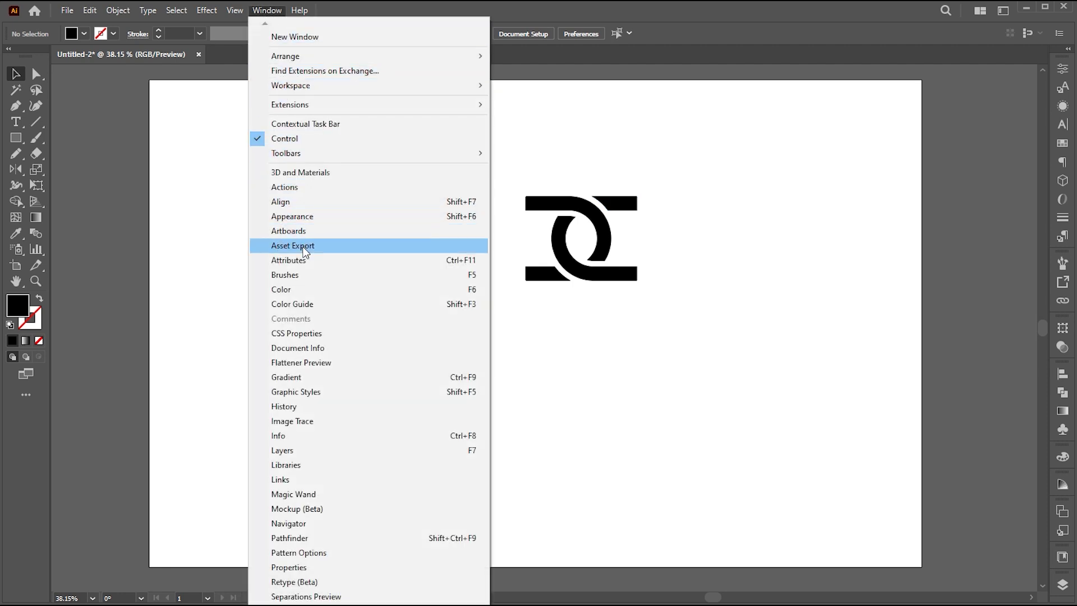
left_click(285, 274)
mouse_move(612, 283)
left_mouse_down()
mouse_move(898, 398)
mouse_move(939, 398)
left_mouse_up()
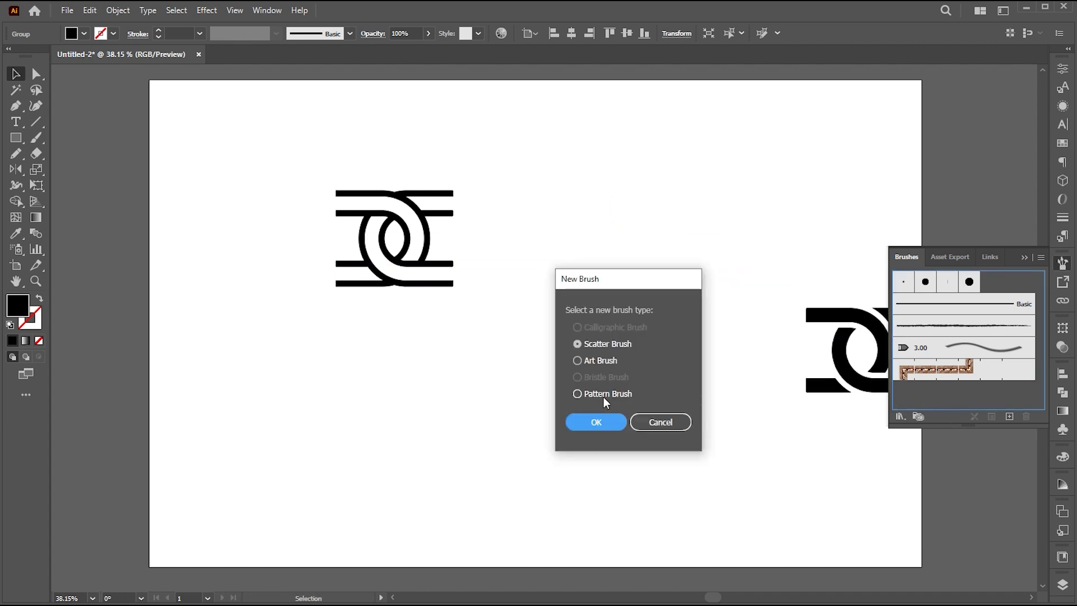
left_click(585, 394)
left_click(589, 418)
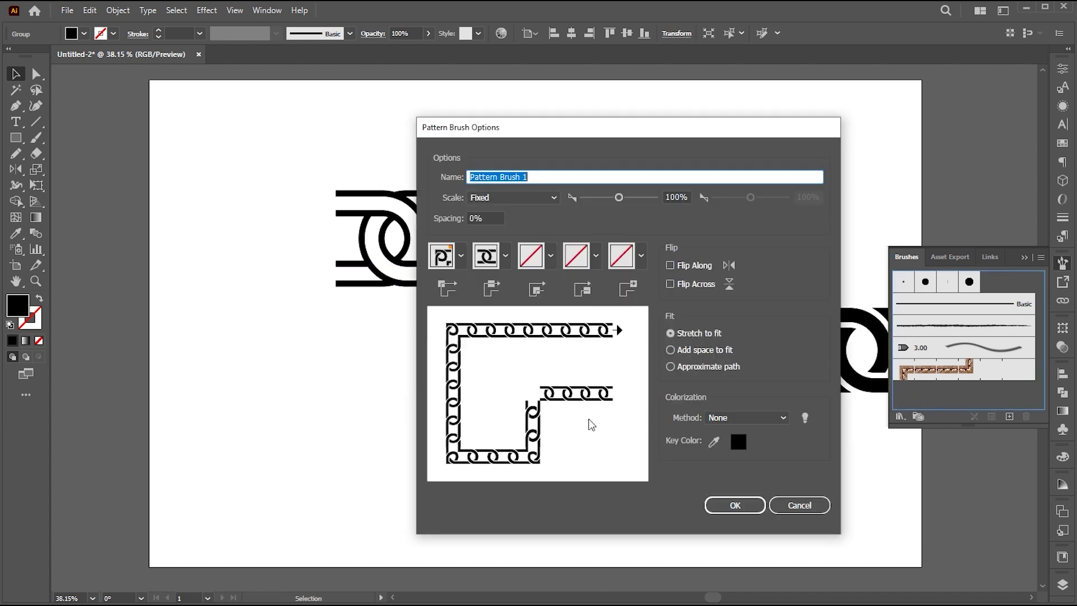
left_click(730, 414)
left_click(728, 446)
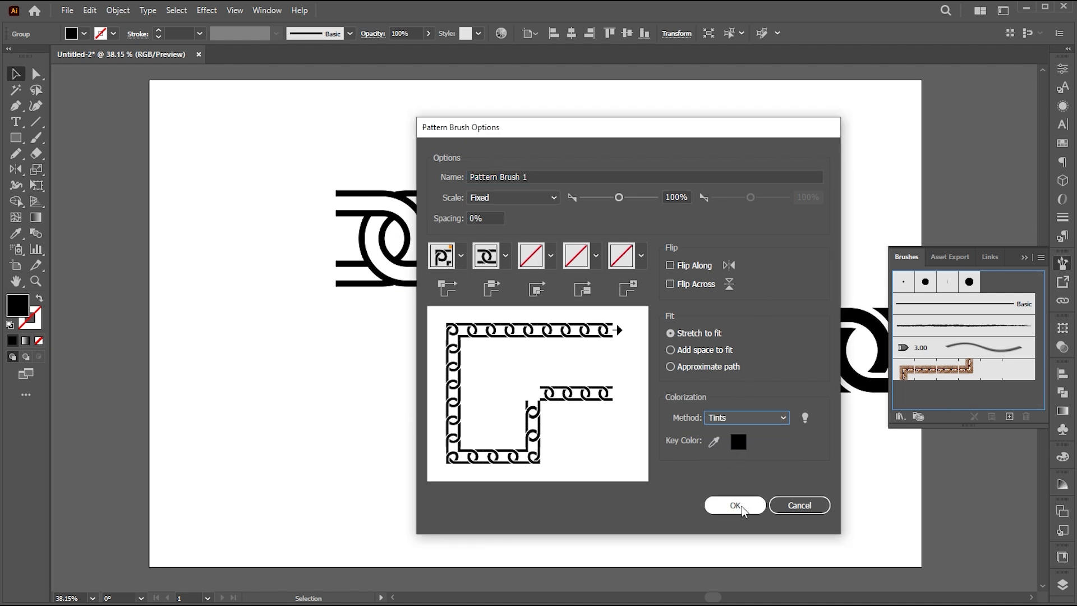
left_click(742, 505)
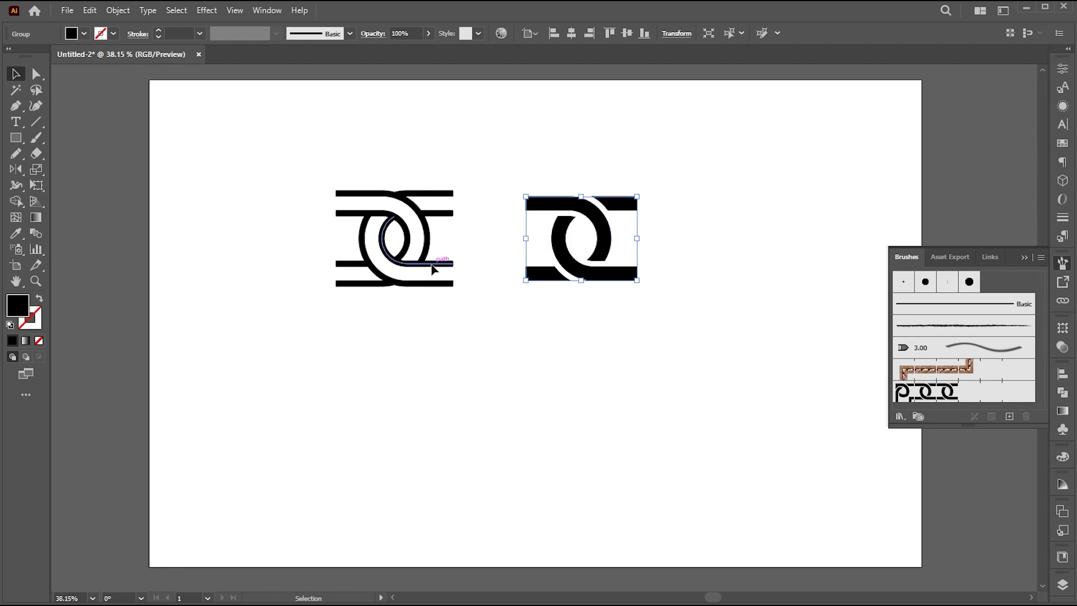
left_click(466, 169)
- Add the open-strand link to the Brushes panel as a second Tints-colorized Pattern Brush
left_click_drag(466, 168, 335, 317)
key("v")
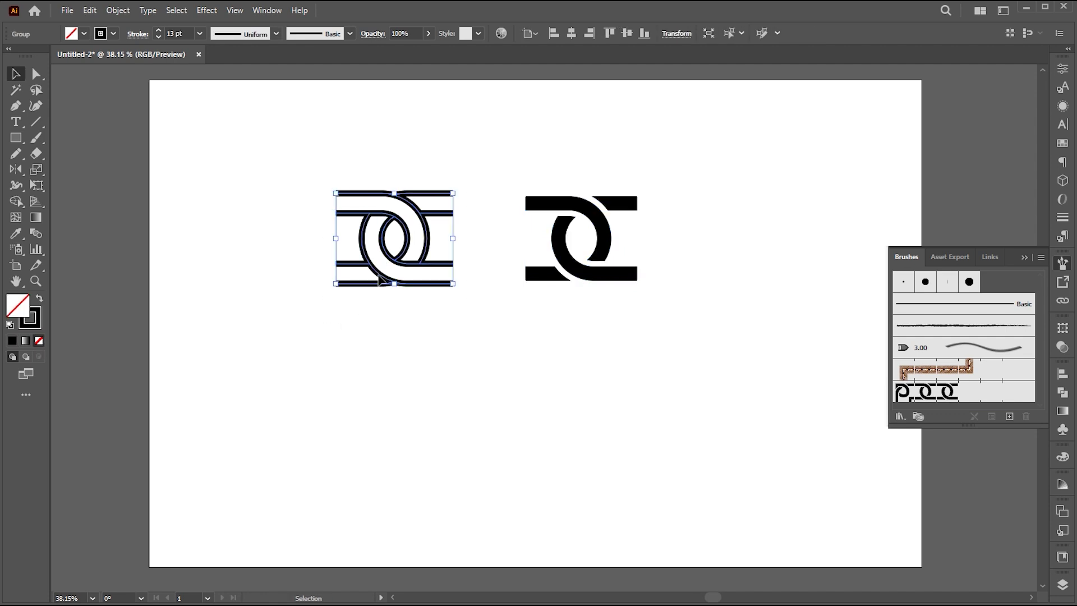
left_click_drag(405, 269, 958, 412)
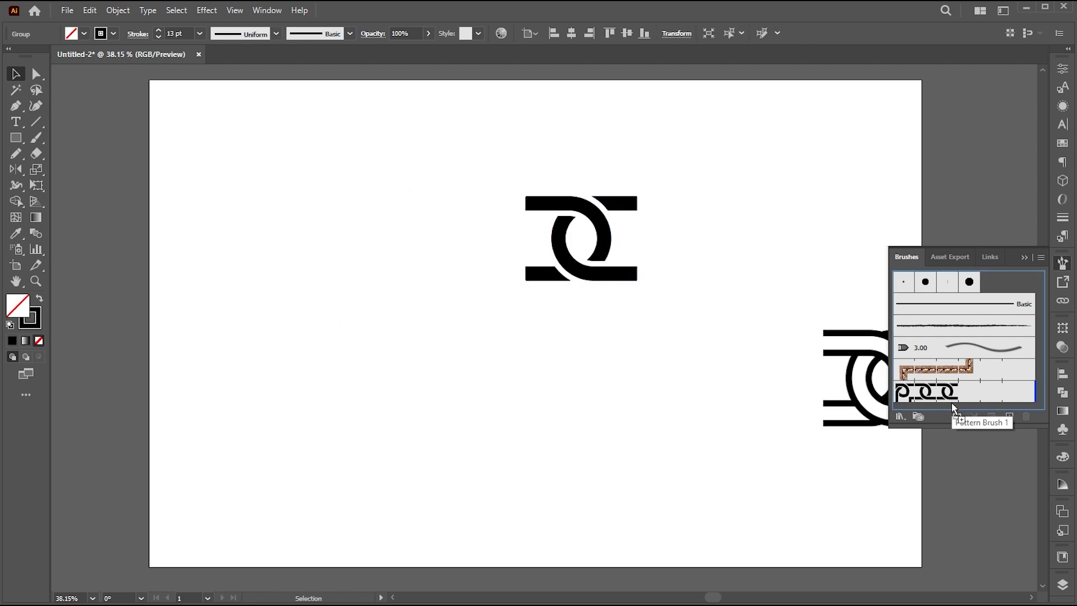
left_click(596, 425)
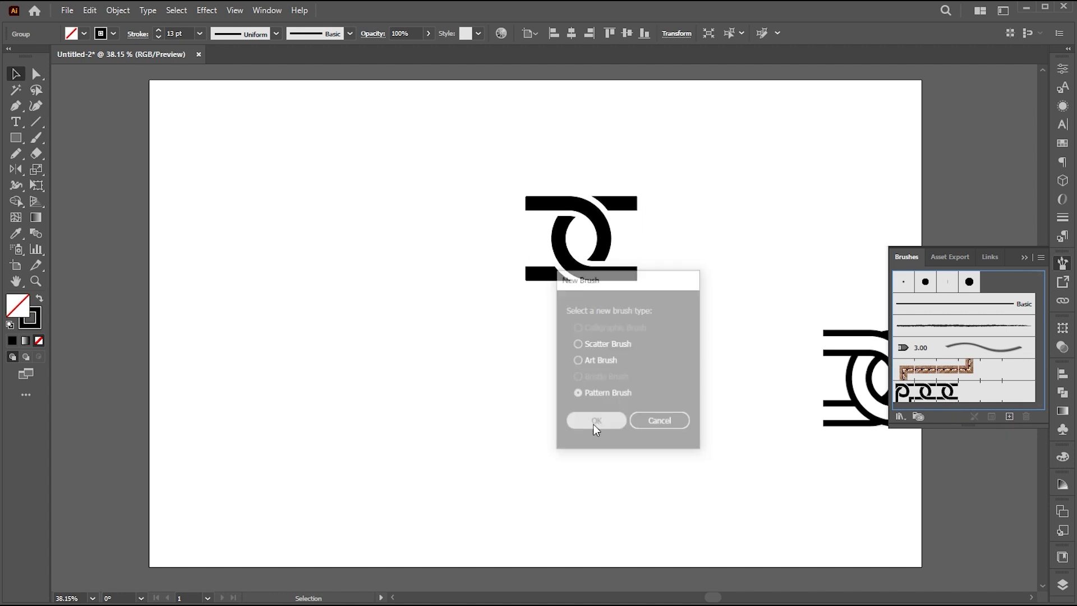
left_click(723, 423)
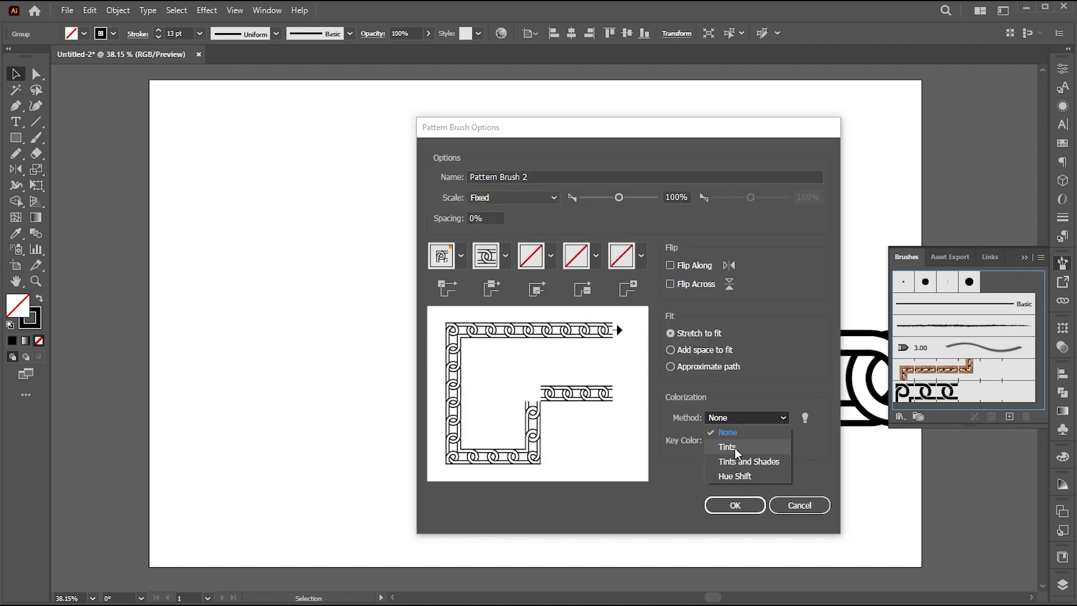
left_click(734, 448)
left_click(735, 505)
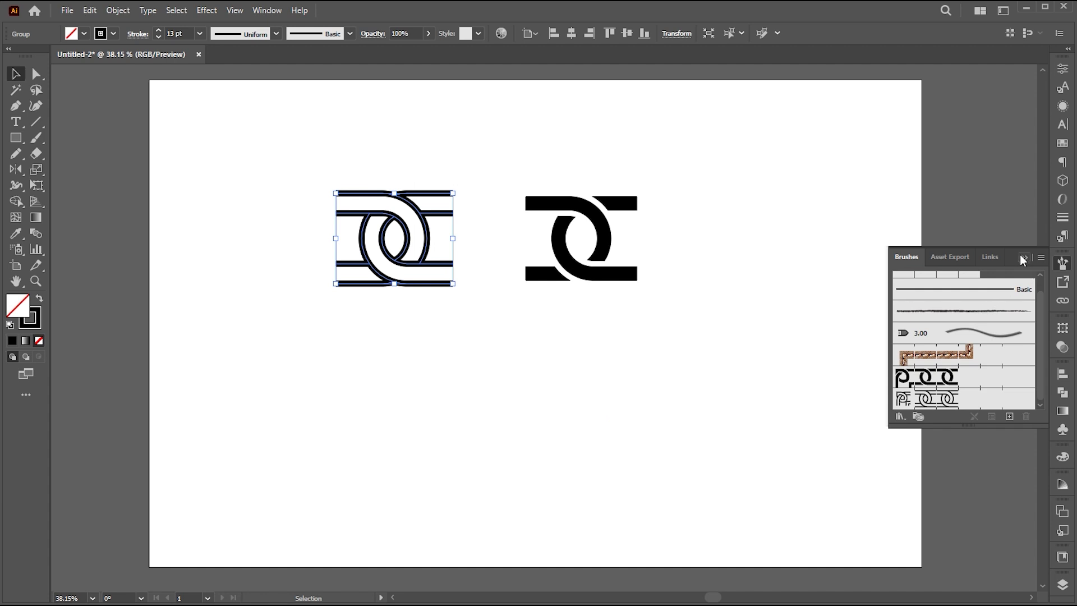
left_click(1023, 257)
left_click(612, 280)
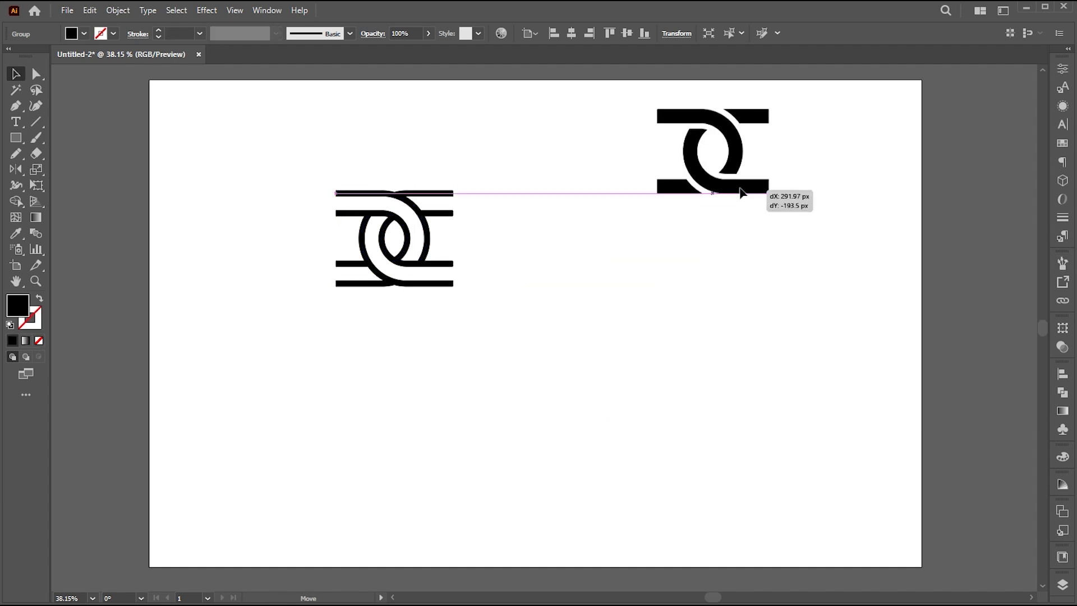
- Move the solid link up and right and the outlined link up and left
left_click_drag(613, 282, 707, 212)
left_click(413, 280)
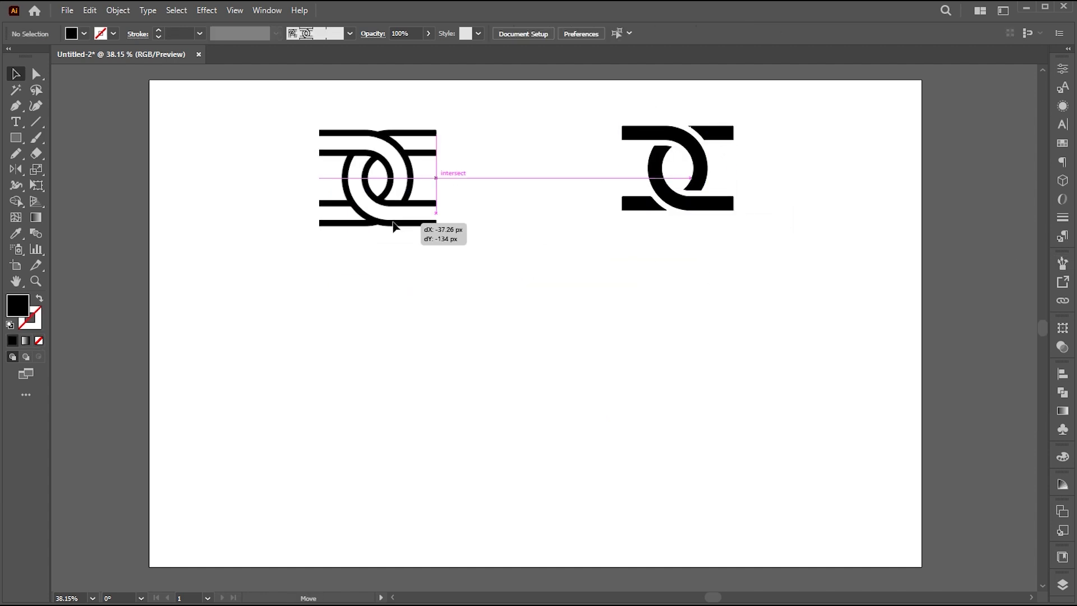
left_click_drag(412, 280, 388, 217)
left_click(272, 360)
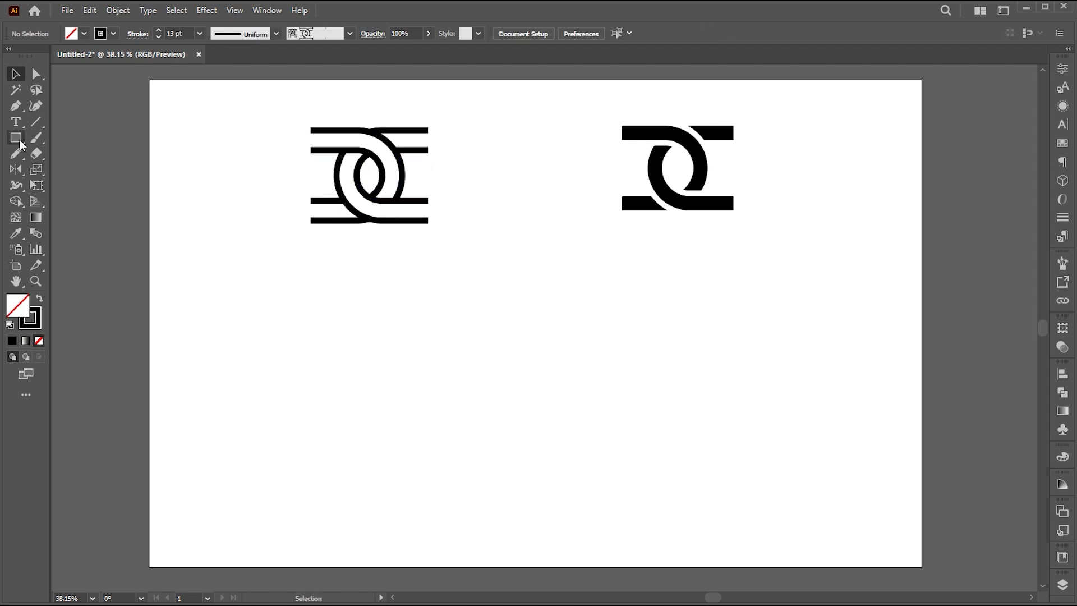
- Draw a large circle below the links and copy it straight across to the right
left_click_drag(15, 137, 67, 169)
left_click_drag(262, 313, 472, 471)
key("v")
left_click_drag(433, 321, 742, 342)
left_click(446, 345)
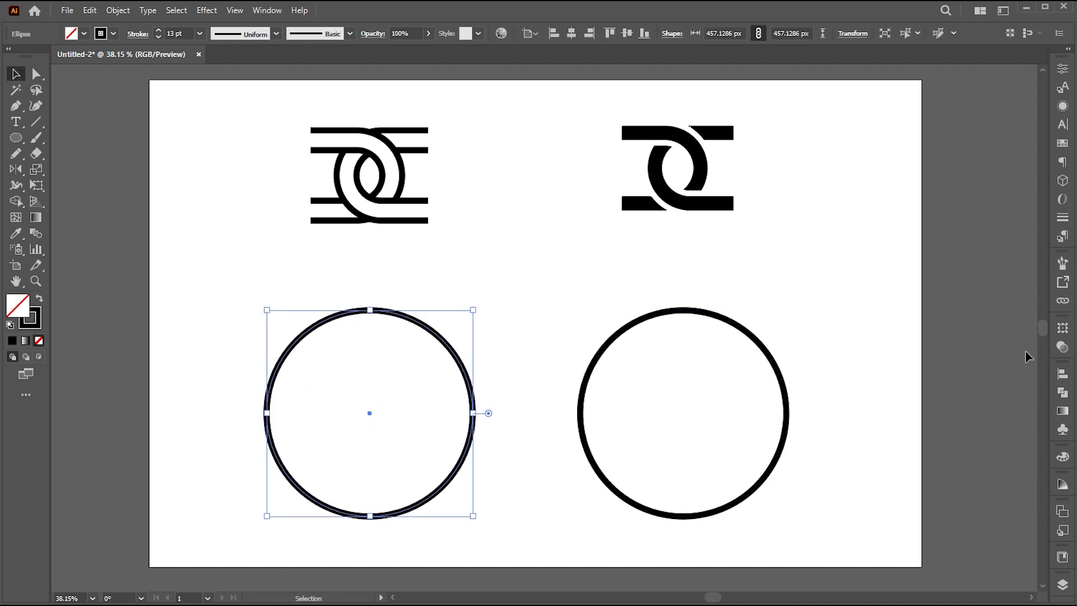
- Apply the outlined chain brush to the left circle at 0.25 pt stroke weight
left_click(1062, 263)
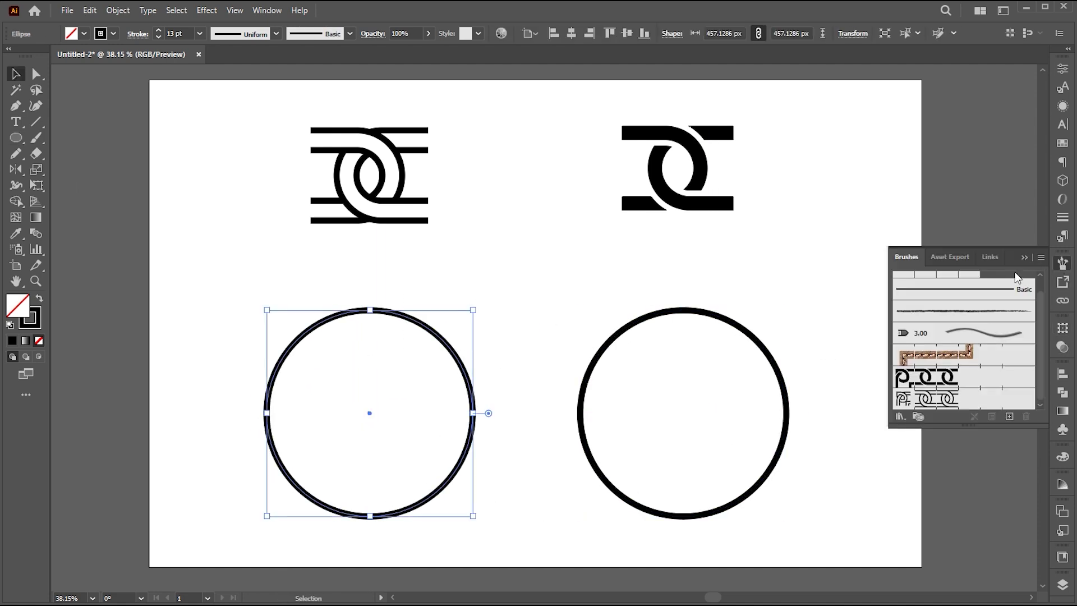
left_click(944, 400)
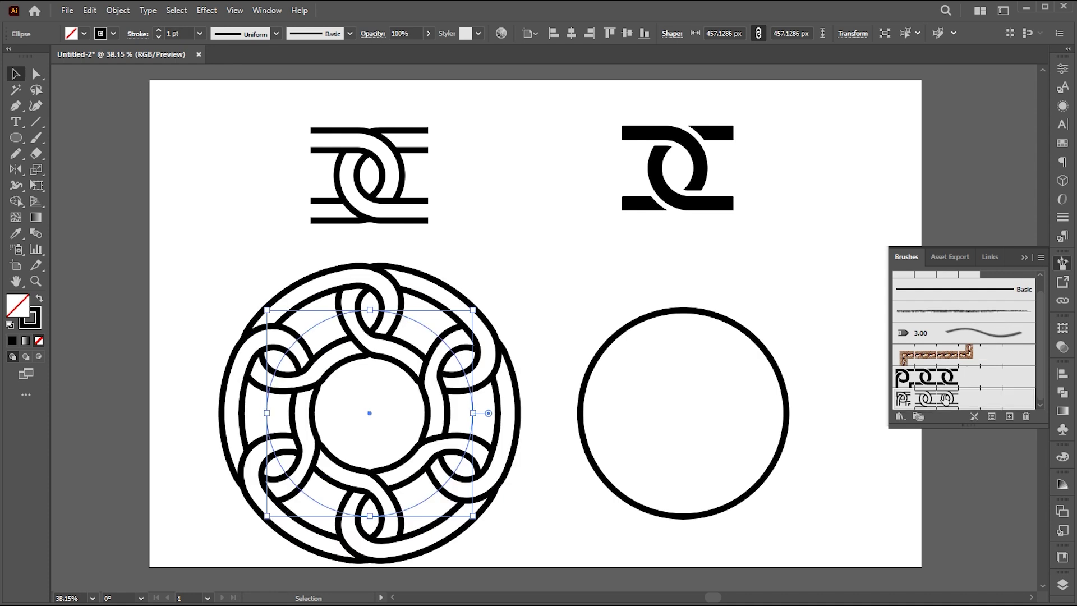
left_click(201, 36)
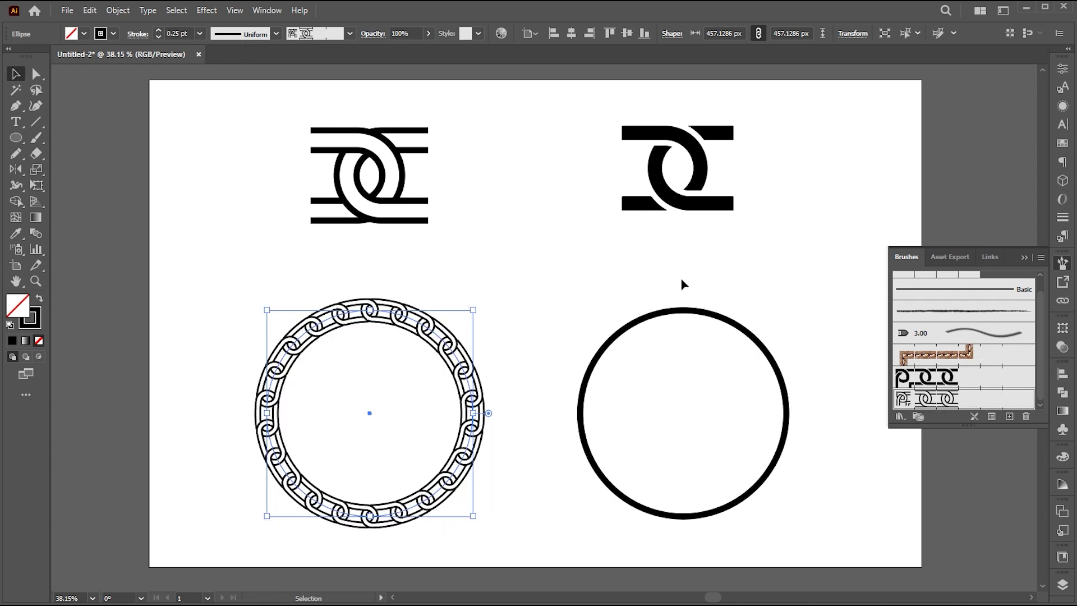
- Give the right circle the solid chain brush at 0.25 pt, then close the Brushes panel
left_click(681, 309)
left_click(920, 381)
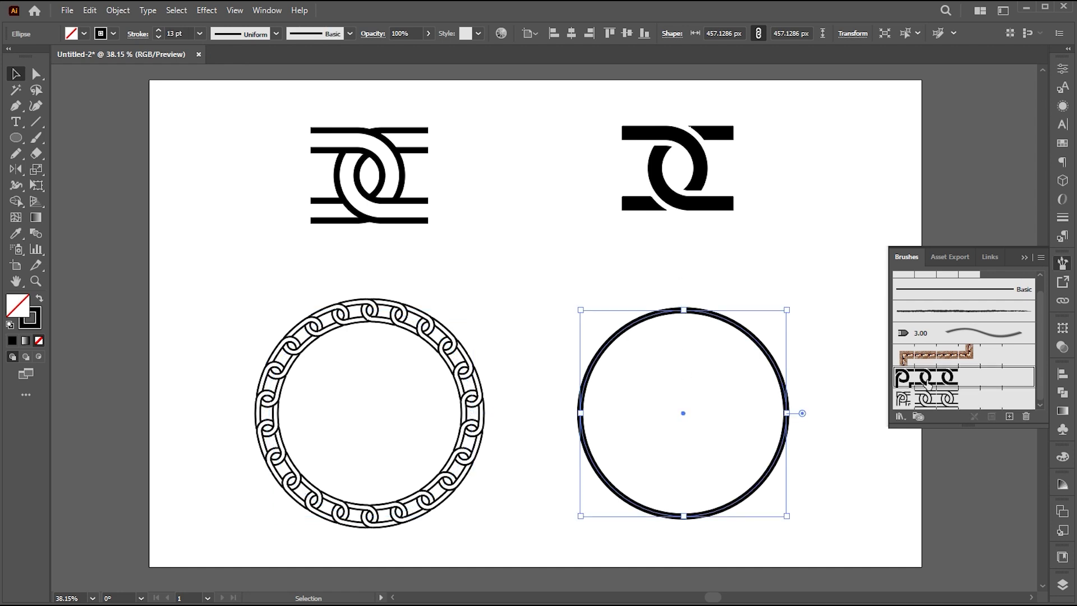
left_click(199, 34)
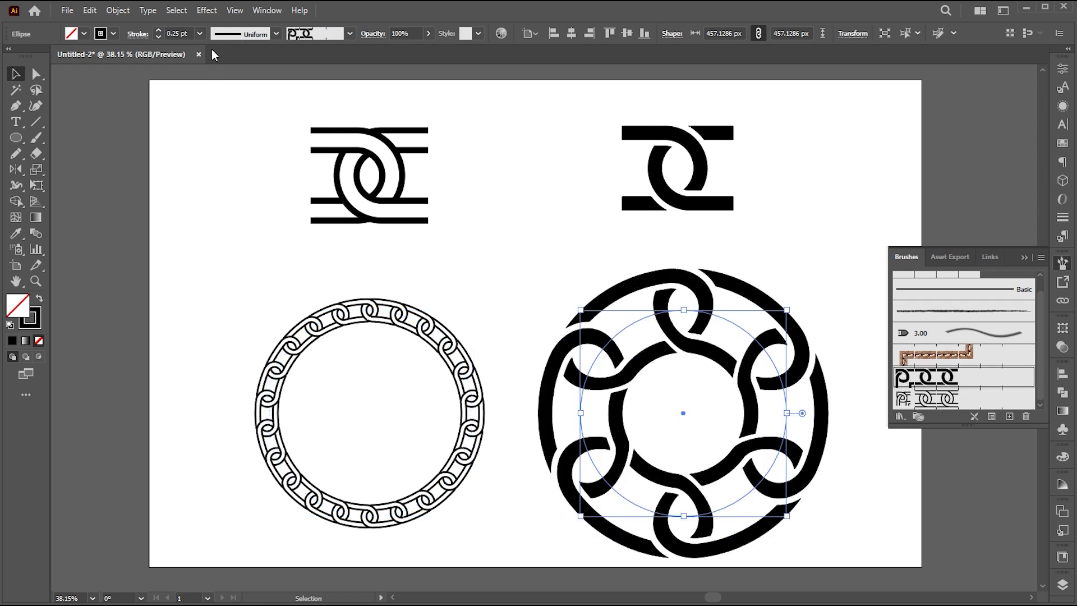
left_click(513, 257)
left_click(1023, 256)
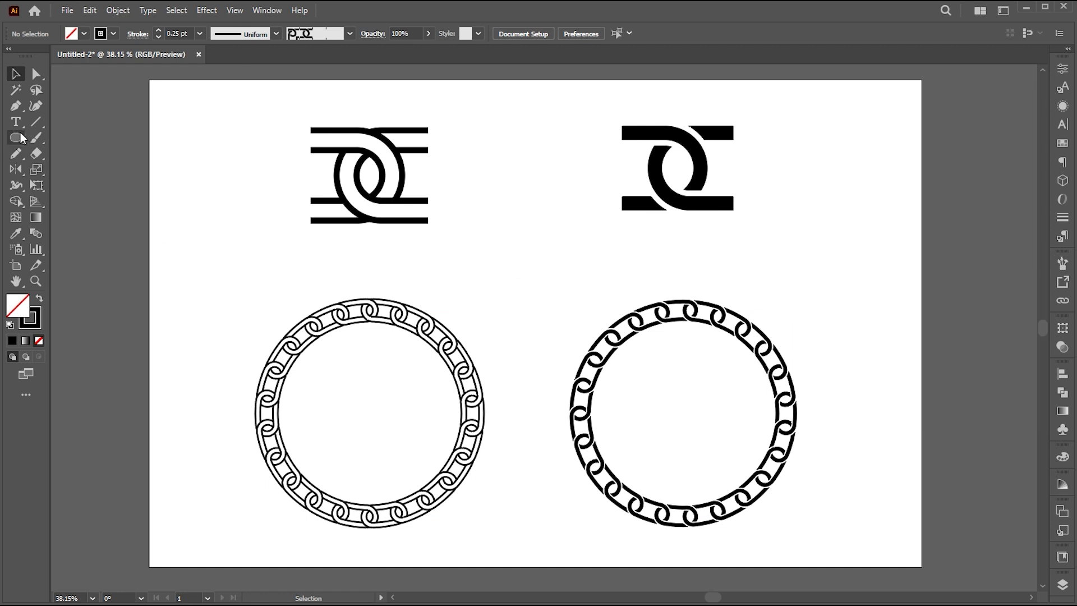
key("b")
- Paint two solid chain strokes, one right of the right circle and one left of the solid link
left_click_drag(868, 453, 863, 456)
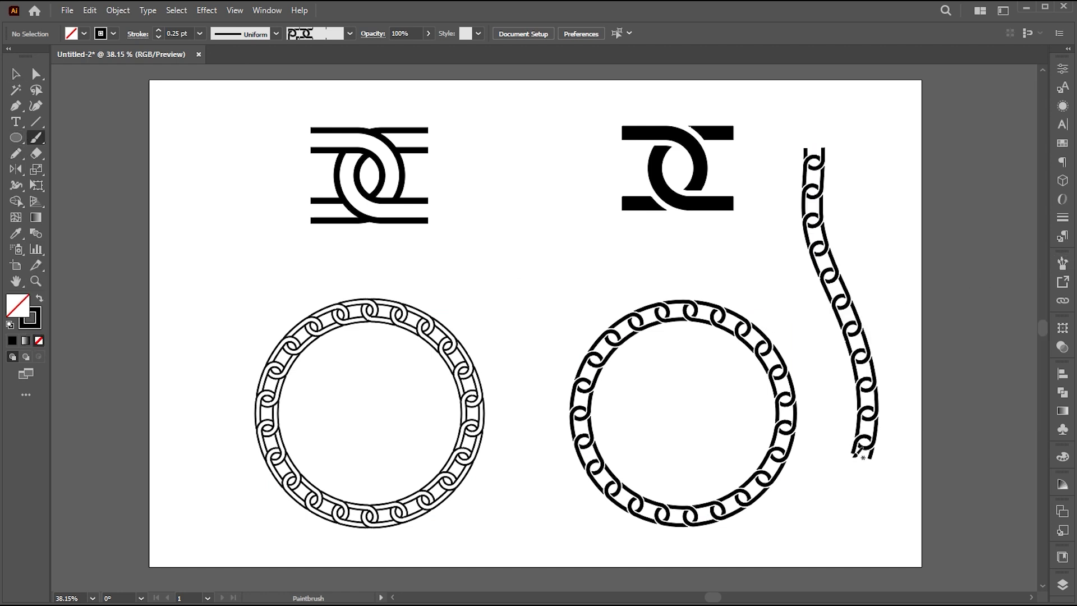
left_click_drag(566, 297, 579, 347)
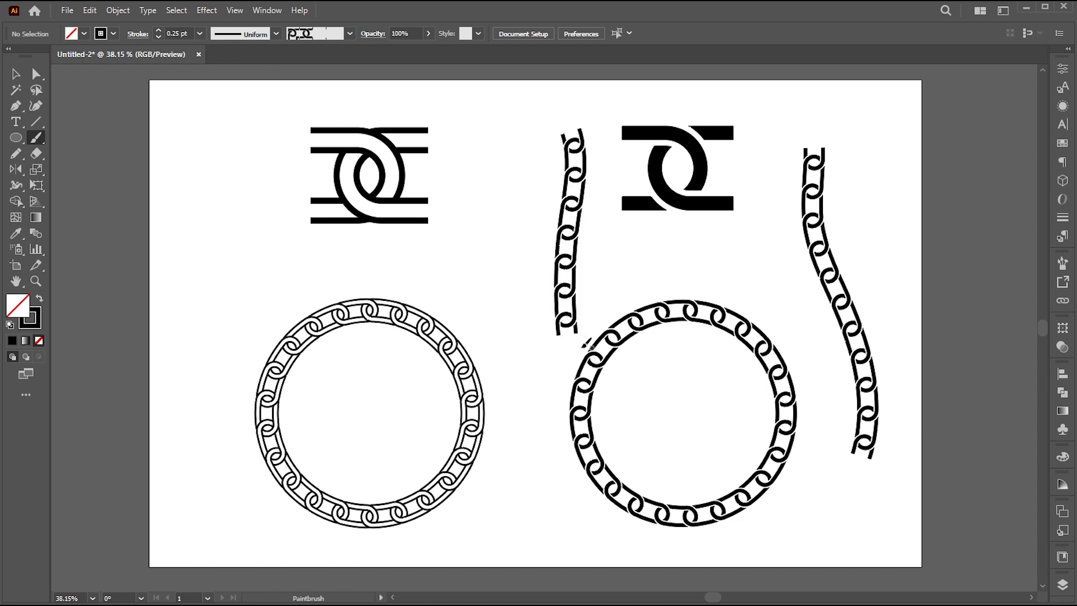
key("v")
- Paint outlined chain strokes on both sides of the outlined link, then zoom in on the artwork
left_click(413, 331)
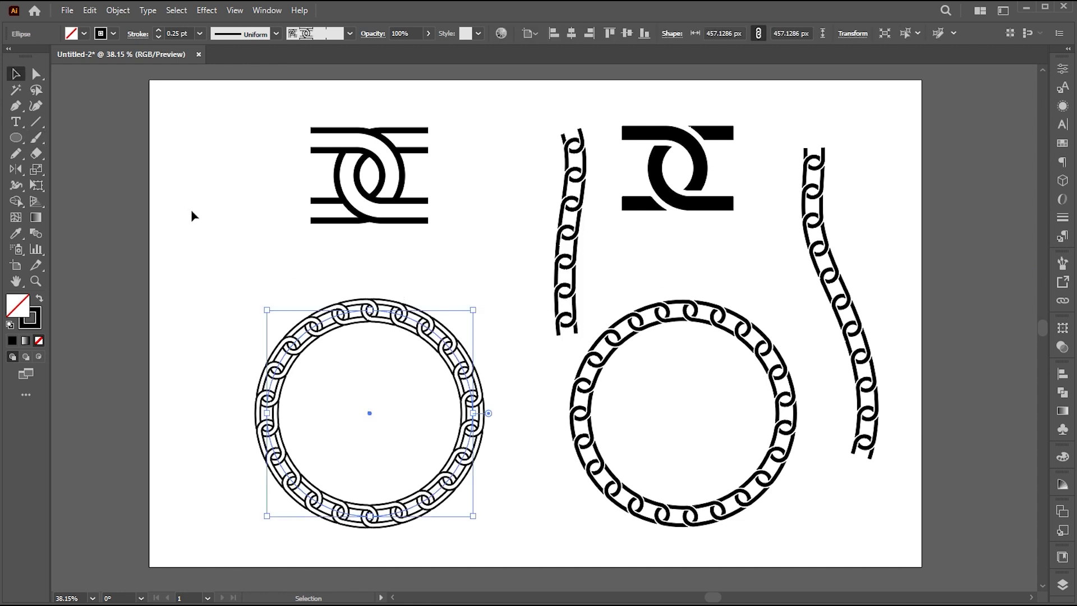
key("b")
left_click_drag(258, 128, 207, 336)
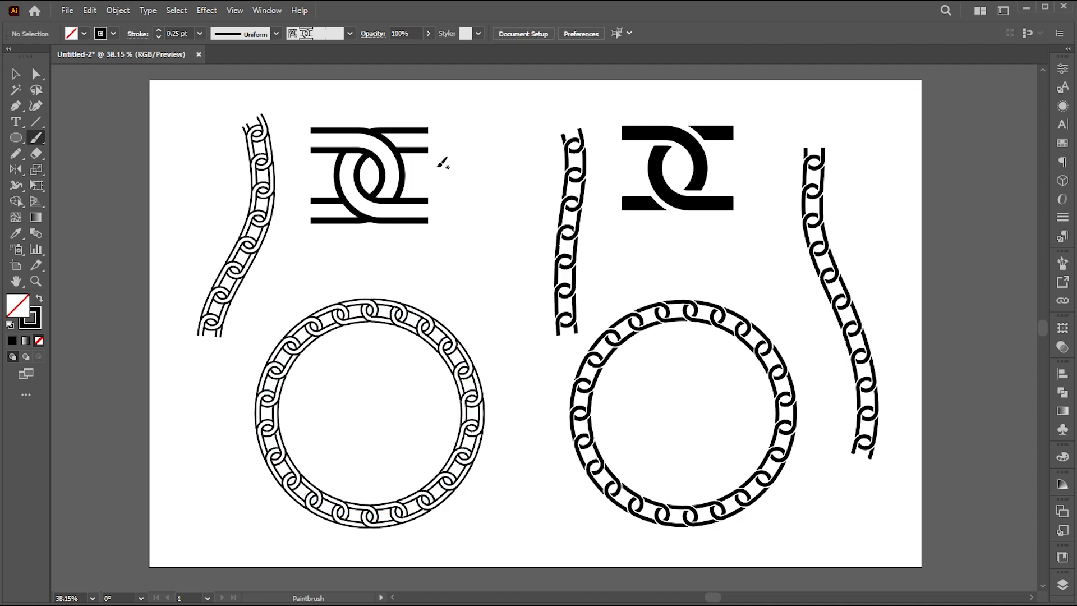
mouse_move(456, 199)
left_mouse_down()
mouse_move(486, 318)
mouse_move(559, 314)
mouse_move(544, 345)
left_mouse_up()
key("ctrl+space")
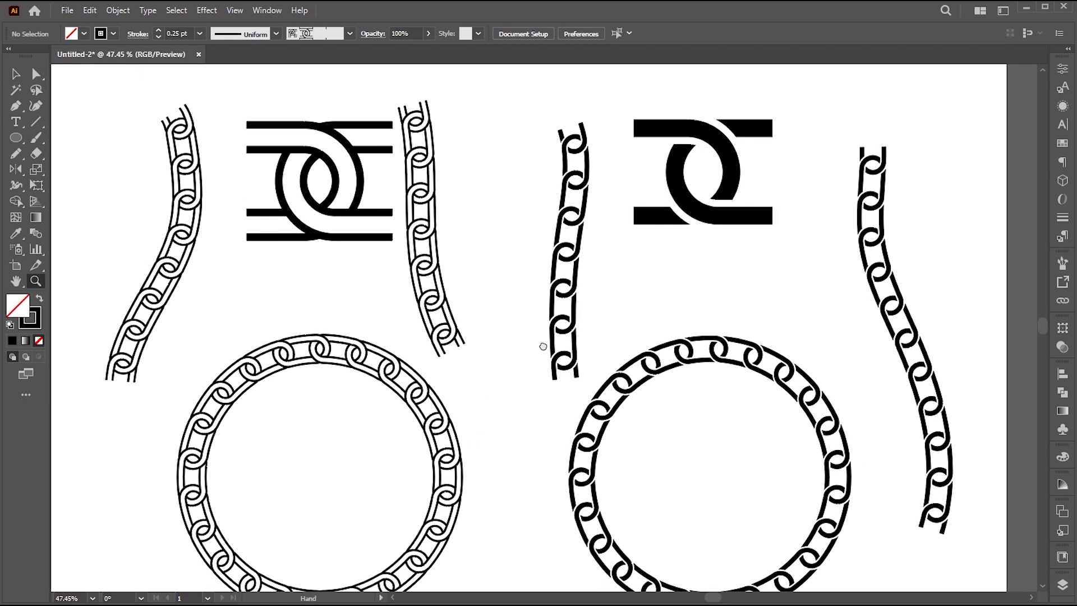
mouse_move(732, 366)
left_mouse_down()
mouse_move(746, 300)
mouse_move(774, 392)
mouse_move(755, 404)
left_mouse_up()
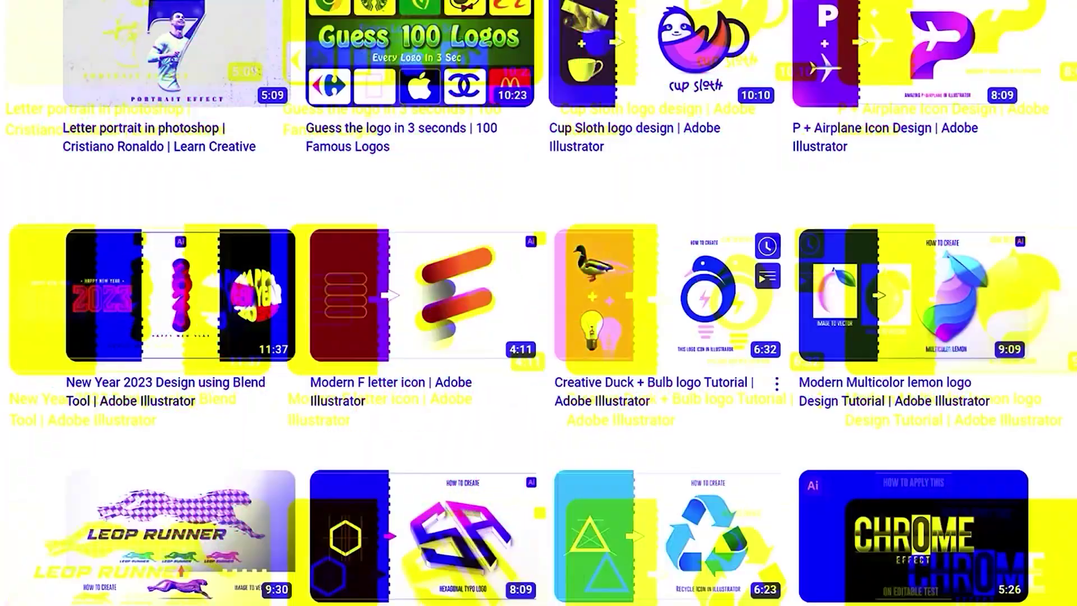